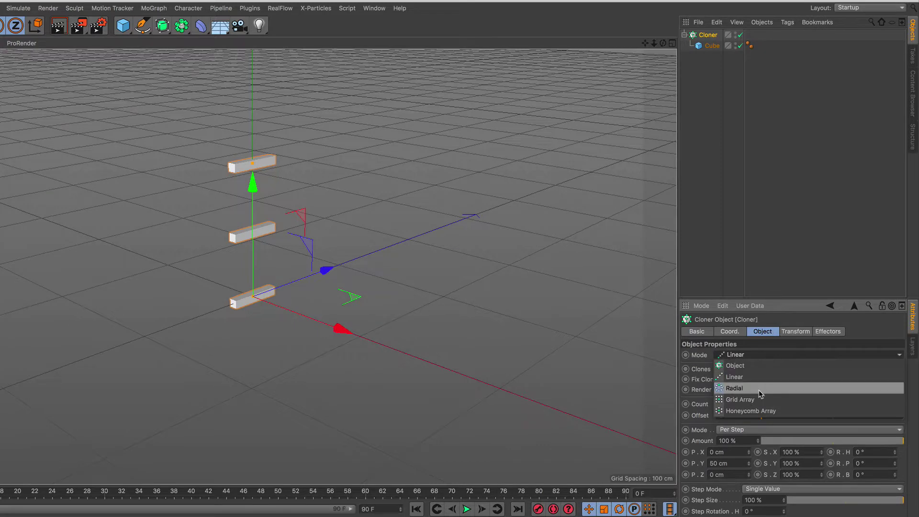
# Step: Switch the Cloner to Grid Array mode and set its count to 80 by 35 by 1
pyautogui.click(761, 400)
pyautogui.doubleClick(831, 401)
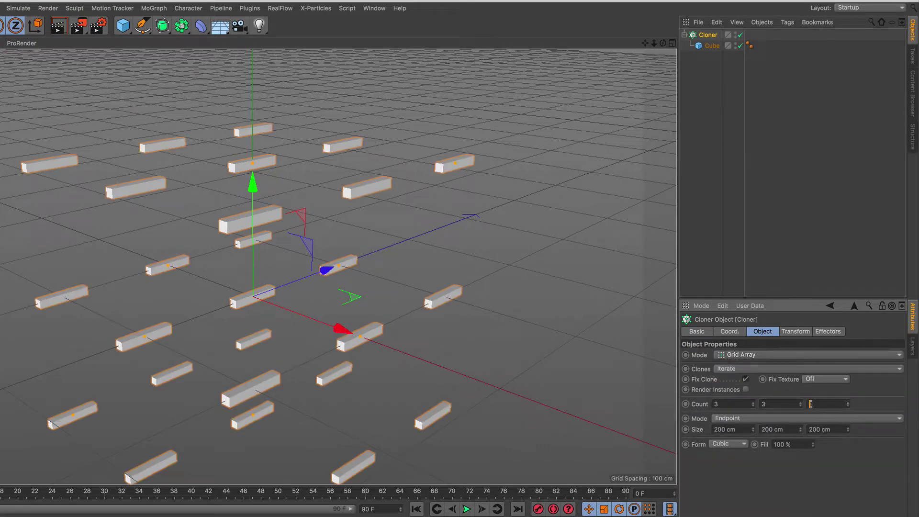
pyautogui.write('1')
pyautogui.press('Return')
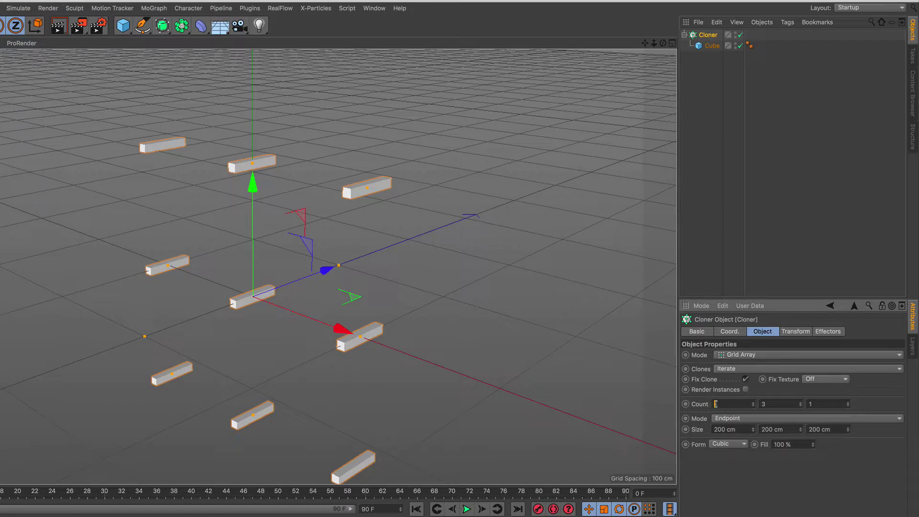
pyautogui.doubleClick(770, 404)
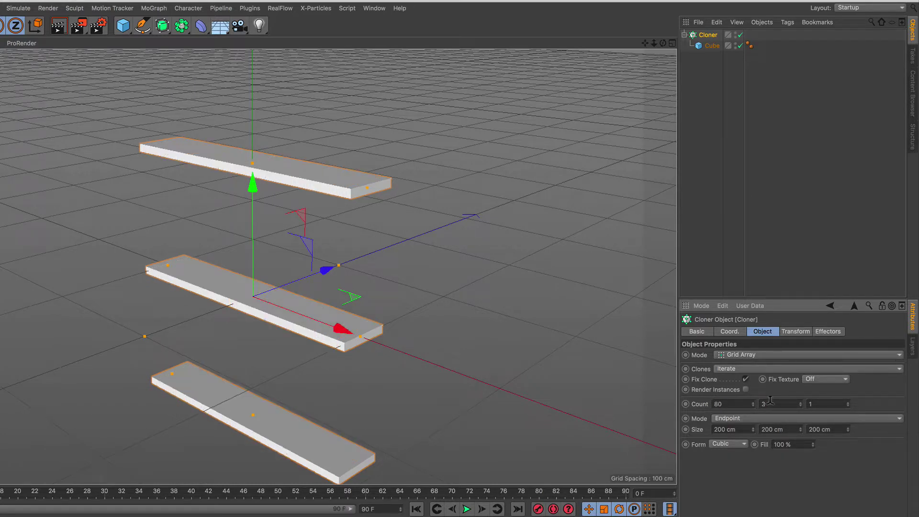
# Step: Set the Cloner's grid size to 525 cm in X and 220 cm in Y
pyautogui.doubleClick(733, 429)
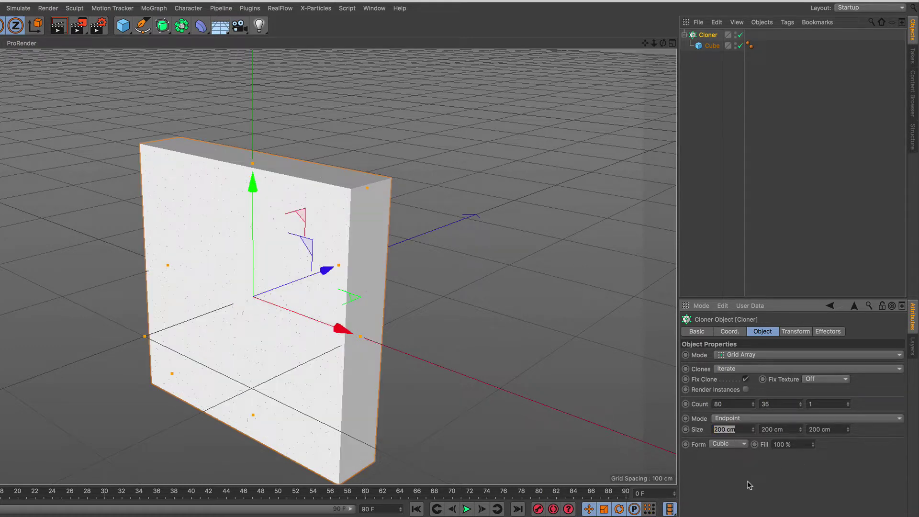
pyautogui.write('523')
pyautogui.press('BackSpace')
pyautogui.write('5')
pyautogui.press('Return')
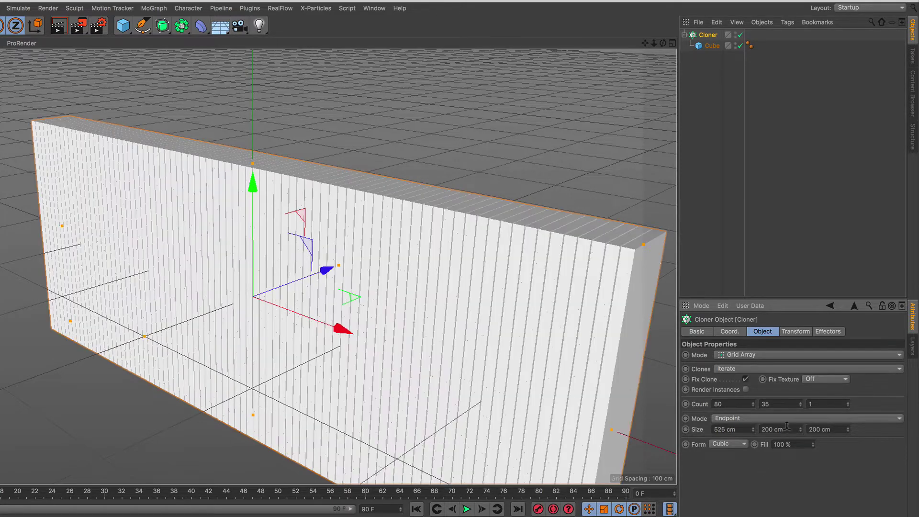
pyautogui.press('Tab')
pyautogui.write('22')
pyautogui.press('Return')
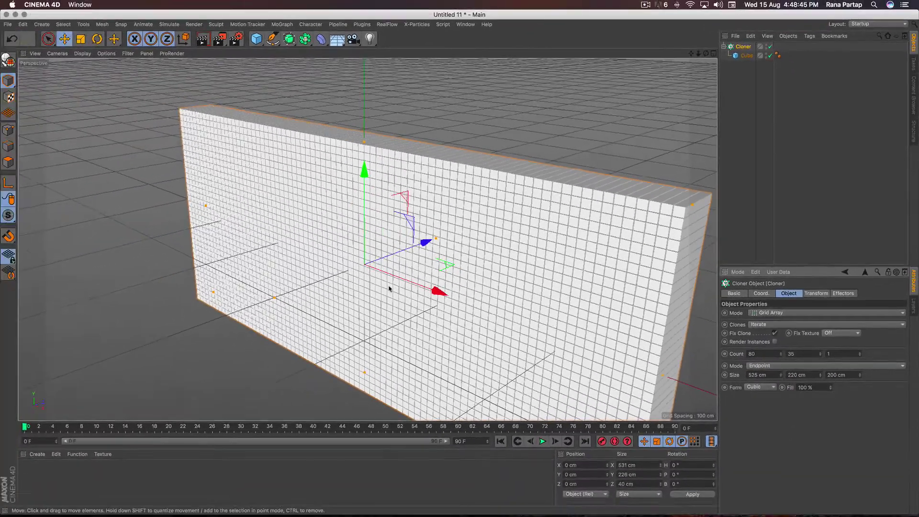
# Step: Deselect the Cloner and add a MoText object to the scene
pyautogui.moveTo(322, 279)
pyautogui.keyDown('alt'); pyautogui.mouseDown()
pyautogui.moveTo(436, 273)
pyautogui.moveTo(408, 273)
pyautogui.mouseUp(); pyautogui.keyUp('alt')
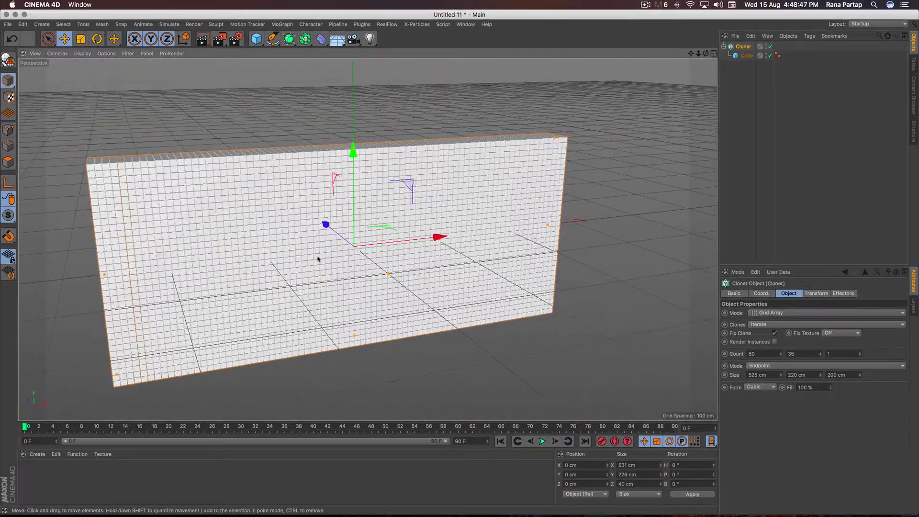
pyautogui.keyDown('alt'); pyautogui.moveTo(318, 258); pyautogui.dragTo(385, 137, button='right'); pyautogui.keyUp('alt')
pyautogui.moveTo(498, 264)
pyautogui.keyDown('alt'); pyautogui.mouseDown()
pyautogui.moveTo(423, 223)
pyautogui.moveTo(503, 254)
pyautogui.mouseUp(); pyautogui.keyUp('alt')
pyautogui.moveTo(503, 254)
pyautogui.keyDown('alt'); pyautogui.mouseDown(button='right')
pyautogui.moveTo(452, 319)
pyautogui.moveTo(423, 413)
pyautogui.mouseUp(button='right'); pyautogui.keyUp('alt')
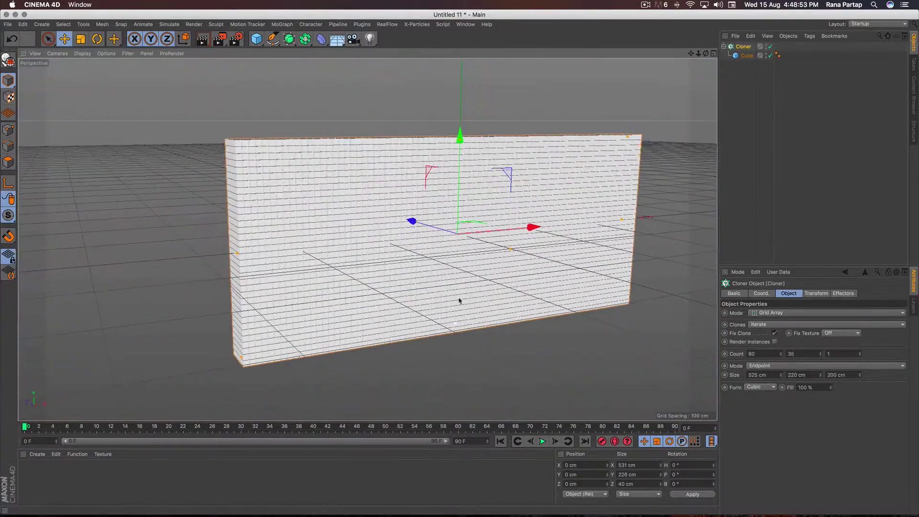
pyautogui.keyDown('alt'); pyautogui.moveTo(458, 296); pyautogui.dragTo(435, 287, button='middle'); pyautogui.keyUp('alt')
pyautogui.keyDown('alt'); pyautogui.moveTo(427, 265); pyautogui.dragTo(422, 292, button='right'); pyautogui.keyUp('alt')
pyautogui.click(462, 339)
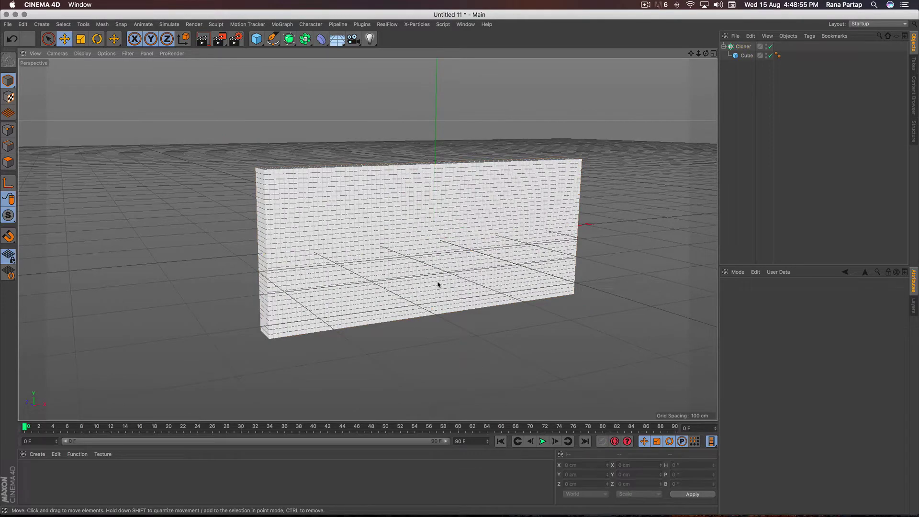
pyautogui.click(282, 24)
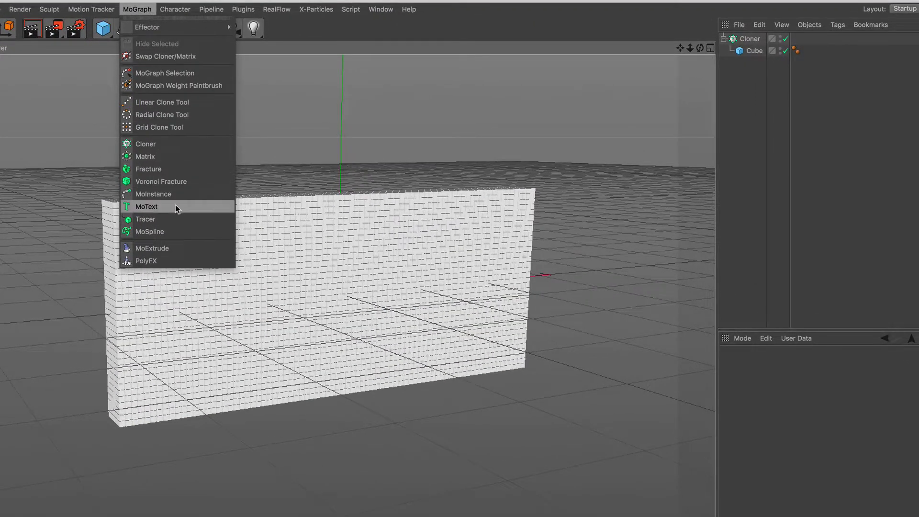
pyautogui.click(178, 209)
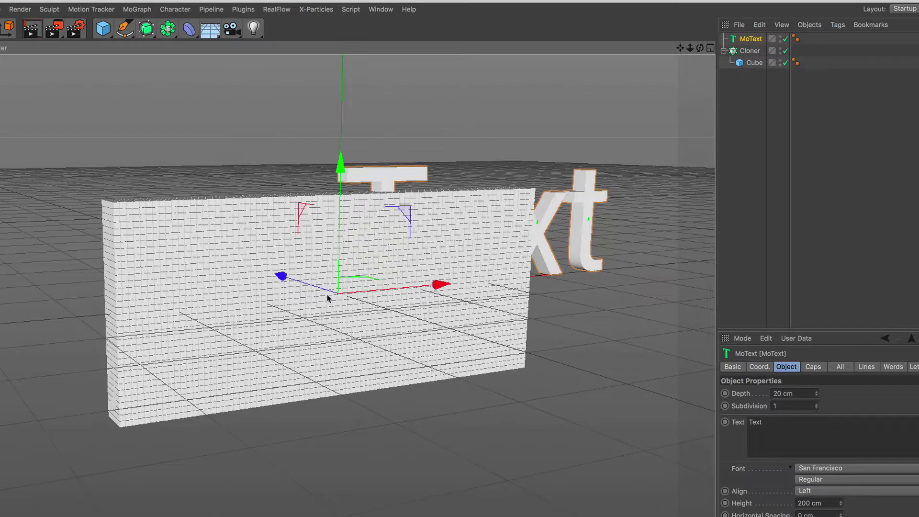
# Step: Set the MoText's text to FOX with Middle alignment and the Proxima Nova Black font
pyautogui.scroll(3, 374, 251)
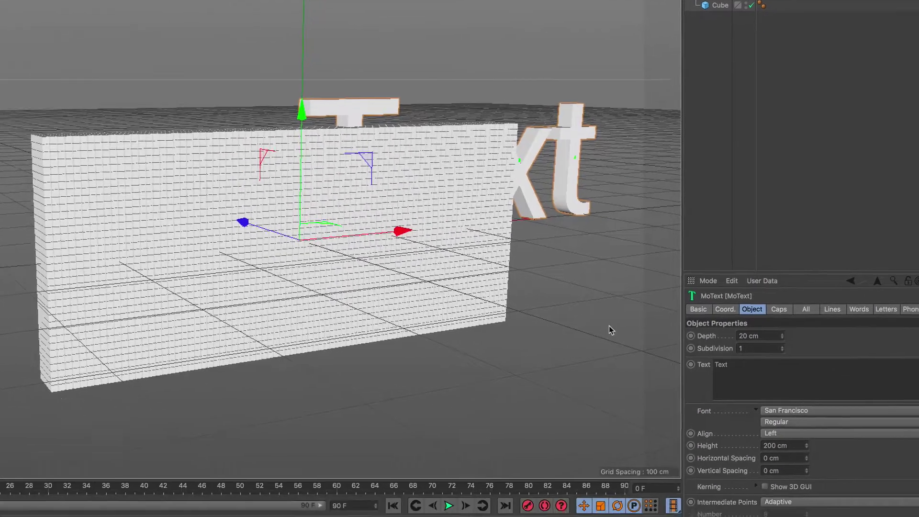
pyautogui.moveTo(731, 365); pyautogui.dragTo(679, 362)
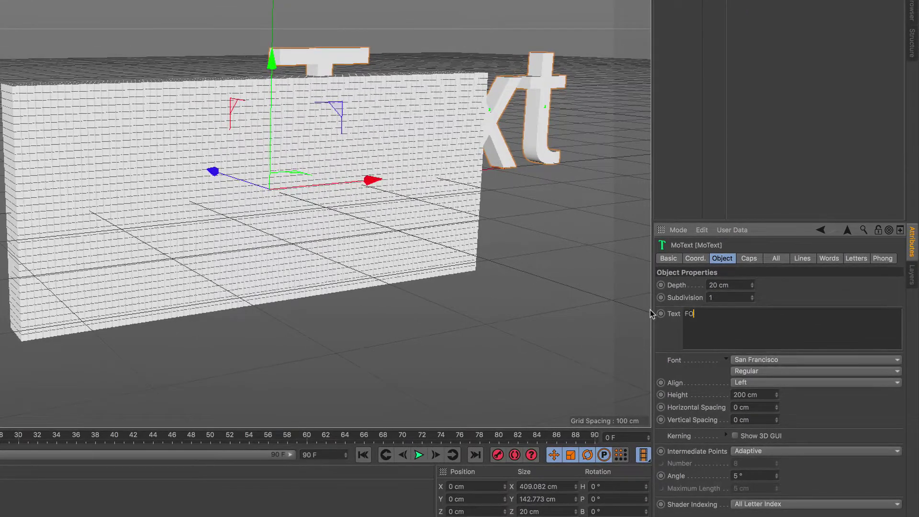
pyautogui.click(788, 294)
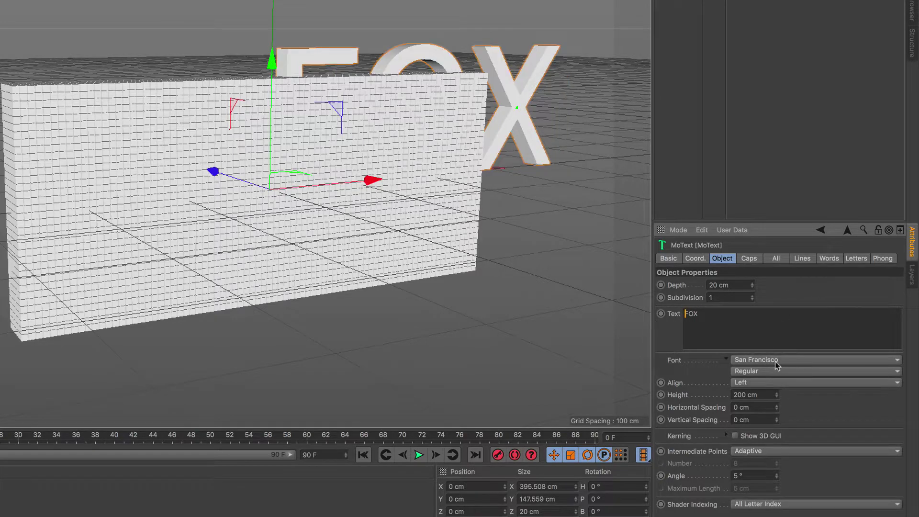
pyautogui.click(782, 383)
pyautogui.click(777, 394)
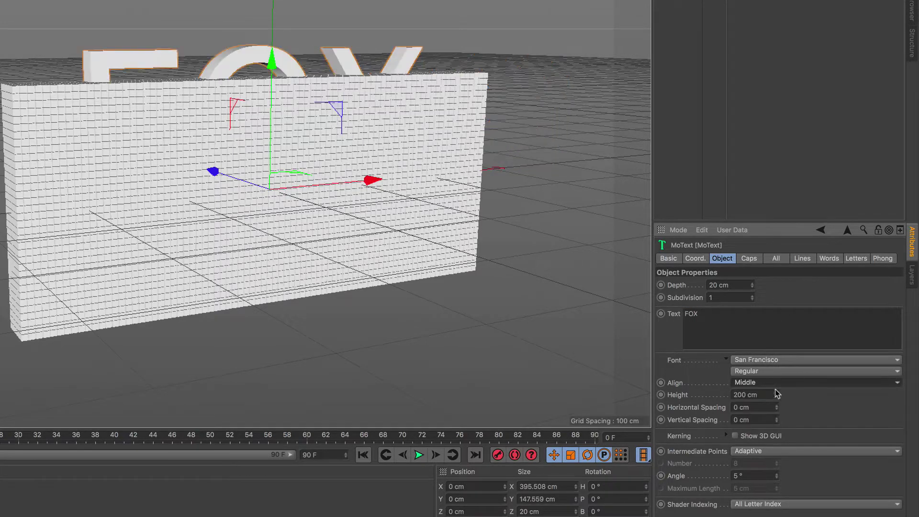
pyautogui.click(774, 360)
pyautogui.click(789, 154)
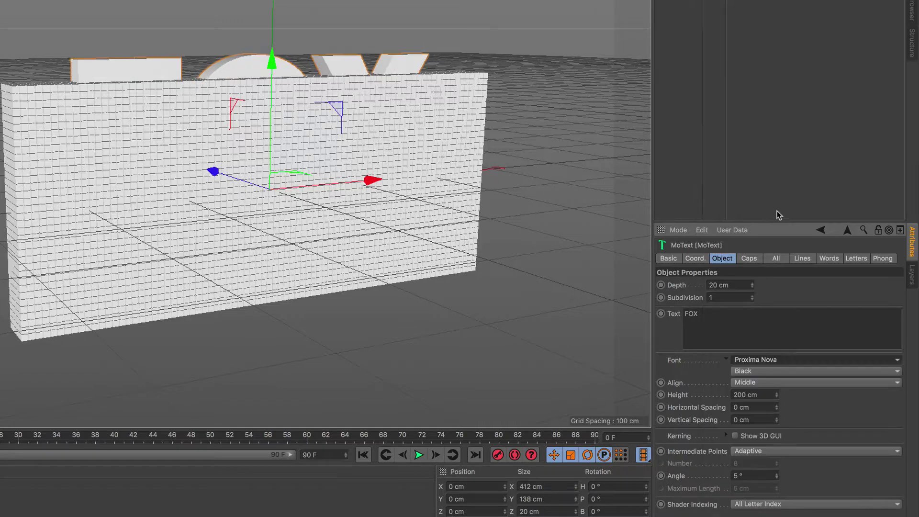
# Step: Set the MoText's depth to 520 cm
pyautogui.click(710, 285)
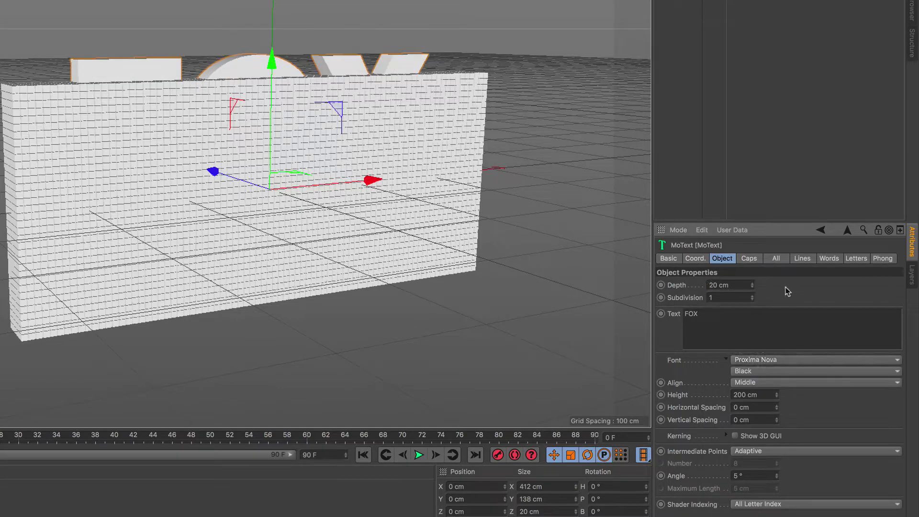
pyautogui.write('5')
pyautogui.press('Return')
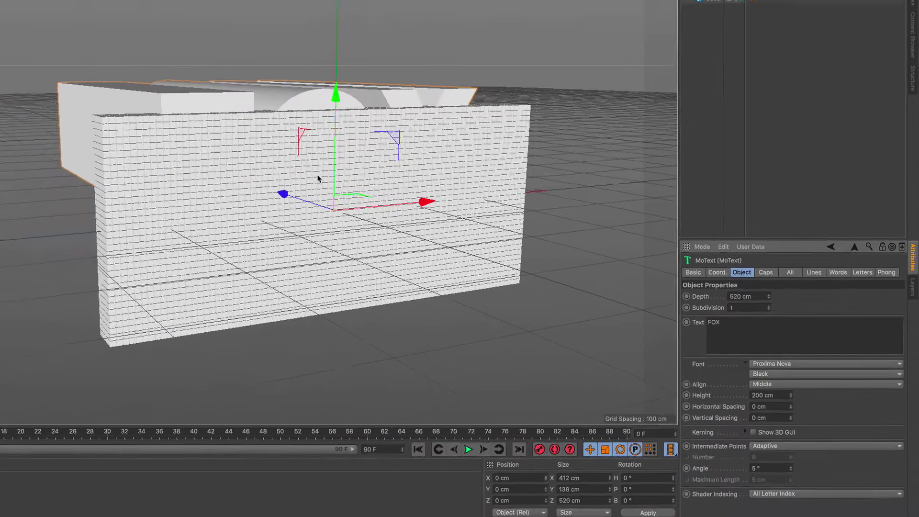
# Step: Move the FOX text about 60 cm down and about 492 cm along negative Z so it runs through the cube wall
pyautogui.scroll(-5, 258, 154)
pyautogui.keyDown('alt'); pyautogui.moveTo(404, 203); pyautogui.dragTo(367, 219); pyautogui.keyUp('alt')
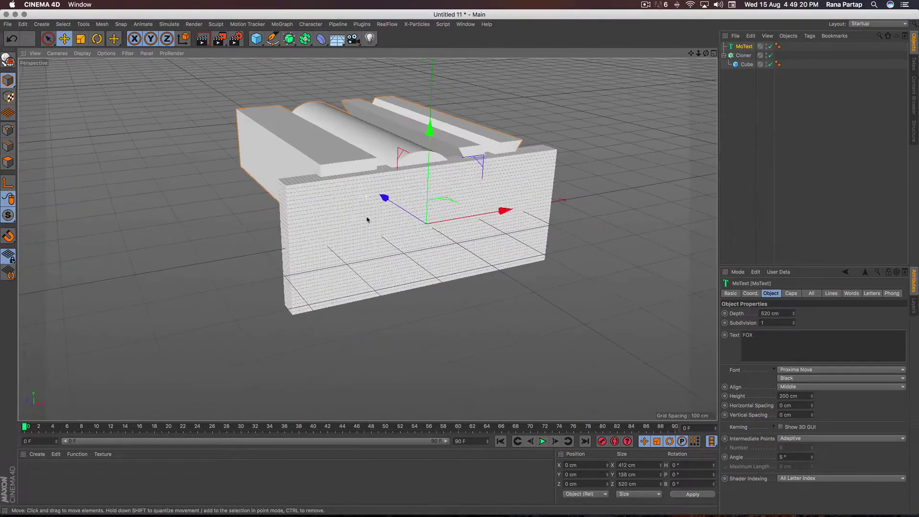
pyautogui.click(712, 54)
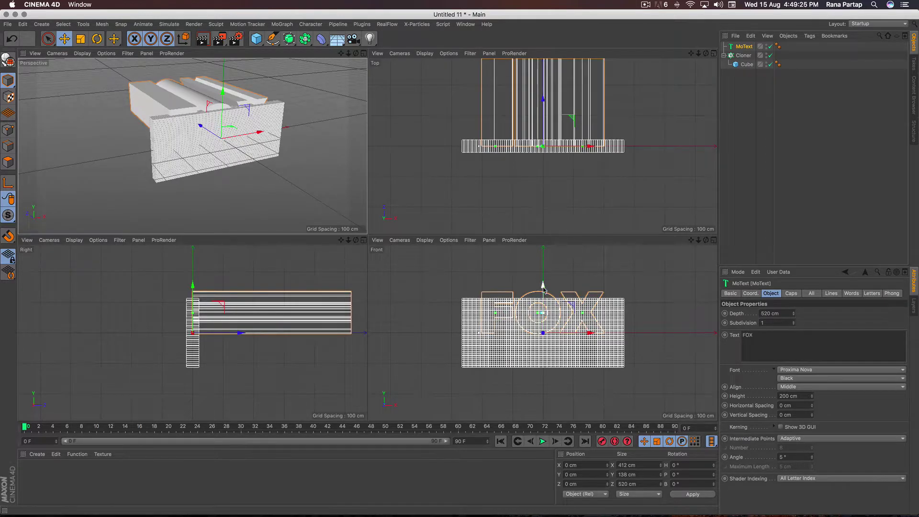
pyautogui.moveTo(541, 284); pyautogui.dragTo(544, 308)
pyautogui.moveTo(249, 351); pyautogui.dragTo(91, 355)
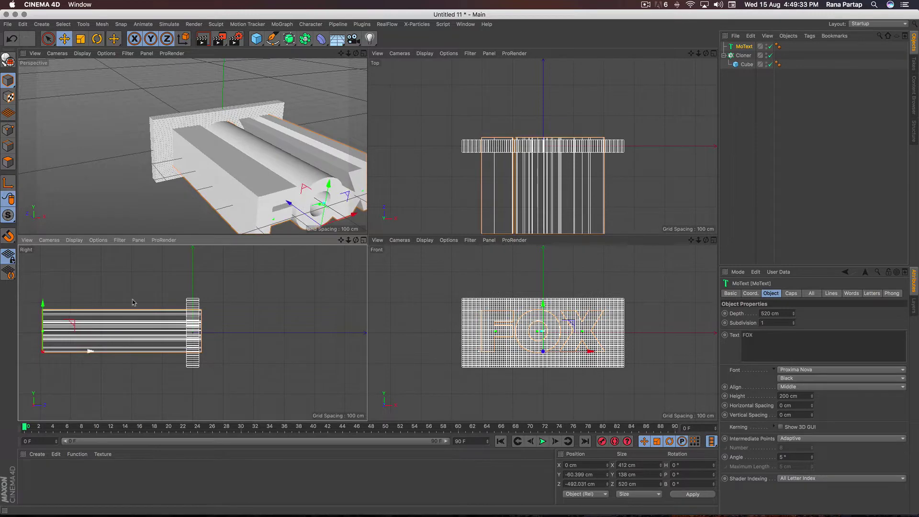
# Step: Add a Boole object and nest the Cloner inside it as the first child with the MoText as the second
pyautogui.press('F1')
pyautogui.keyDown('alt'); pyautogui.moveTo(416, 157); pyautogui.dragTo(415, 191, button='right'); pyautogui.keyUp('alt')
pyautogui.keyDown('alt'); pyautogui.moveTo(443, 183); pyautogui.dragTo(381, 185, button='middle'); pyautogui.keyUp('alt')
pyautogui.keyDown('alt'); pyautogui.moveTo(356, 181); pyautogui.dragTo(368, 154, button='right'); pyautogui.keyUp('alt')
pyautogui.moveTo(369, 155)
pyautogui.keyDown('alt'); pyautogui.mouseDown()
pyautogui.moveTo(418, 172)
pyautogui.moveTo(473, 160)
pyautogui.moveTo(303, 160)
pyautogui.moveTo(361, 167)
pyautogui.mouseUp(); pyautogui.keyUp('alt')
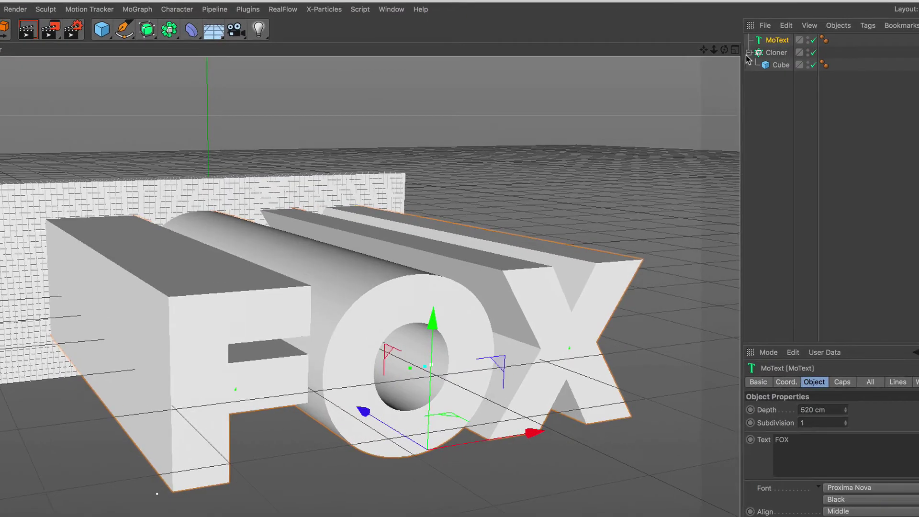
pyautogui.click(725, 55)
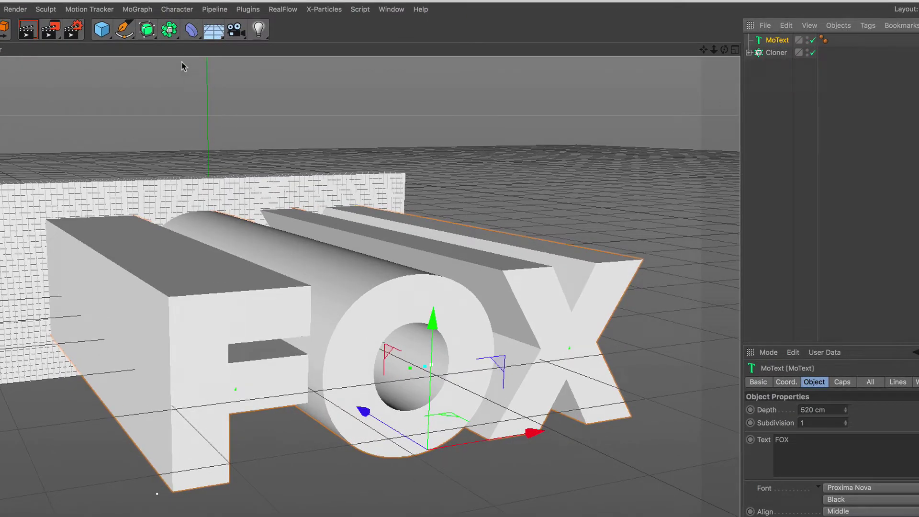
pyautogui.click(169, 29)
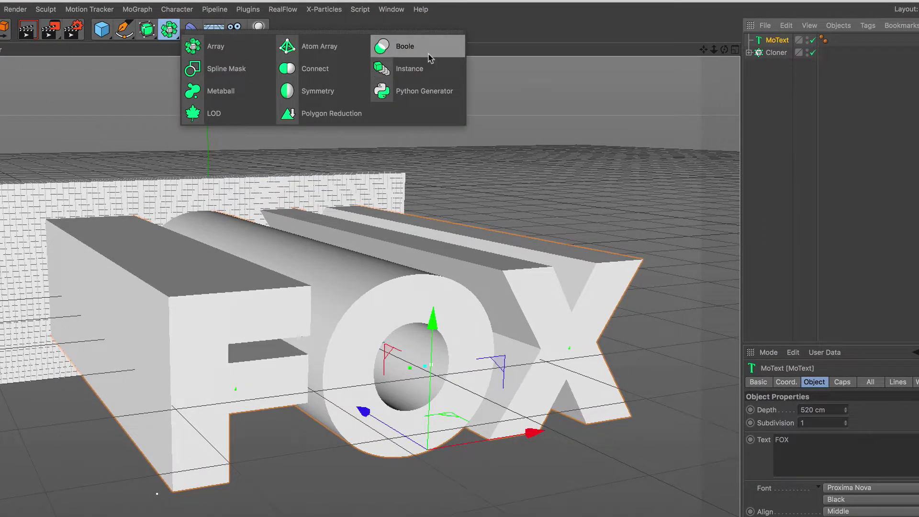
pyautogui.click(429, 57)
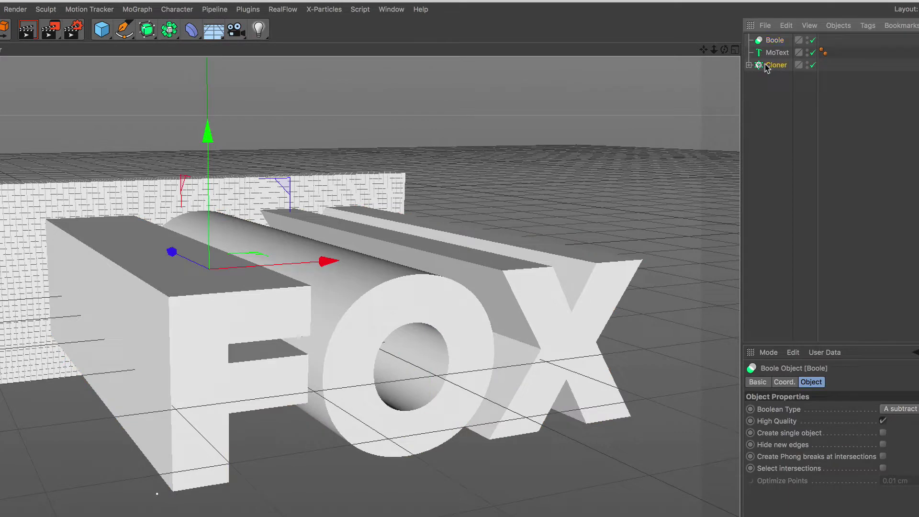
pyautogui.moveTo(767, 68); pyautogui.dragTo(780, 47)
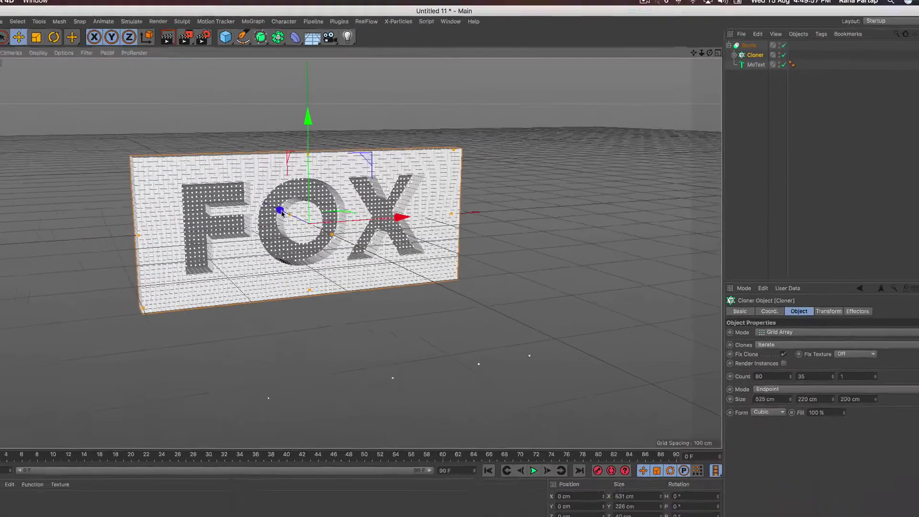
# Step: Set the Boole's Boolean type to A intersect B
pyautogui.scroll(10, 344, 185)
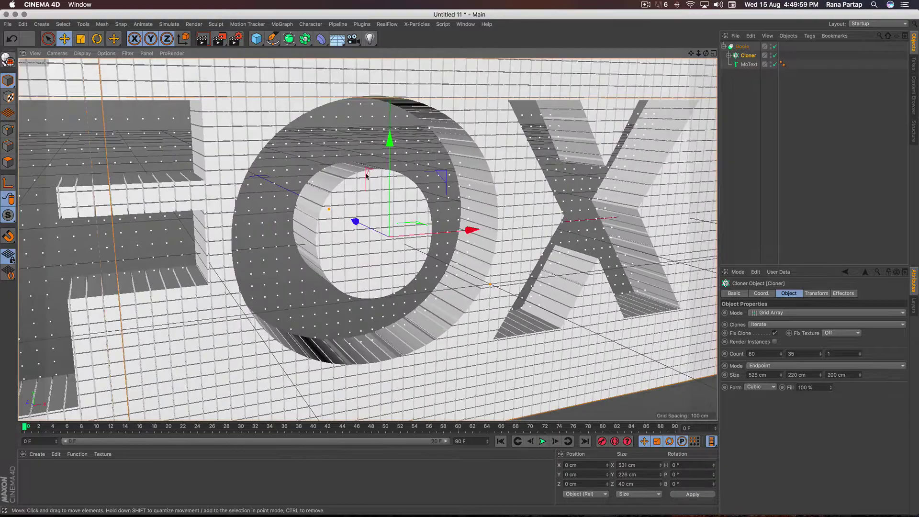
pyautogui.moveTo(366, 176)
pyautogui.keyDown('alt'); pyautogui.mouseDown()
pyautogui.moveTo(248, 177)
pyautogui.moveTo(334, 182)
pyautogui.mouseUp(); pyautogui.keyUp('alt')
pyautogui.scroll(-10, 334, 182)
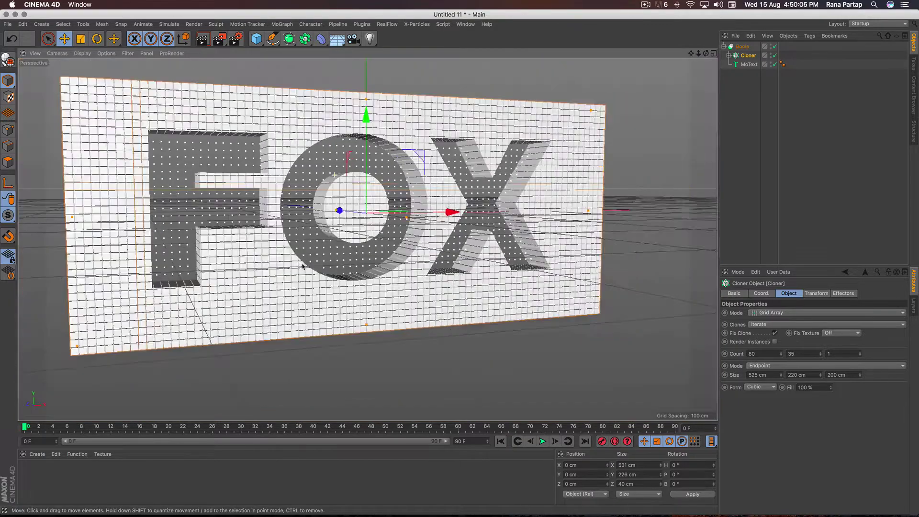
pyautogui.keyDown('alt'); pyautogui.moveTo(374, 226); pyautogui.dragTo(381, 244, button='middle'); pyautogui.keyUp('alt')
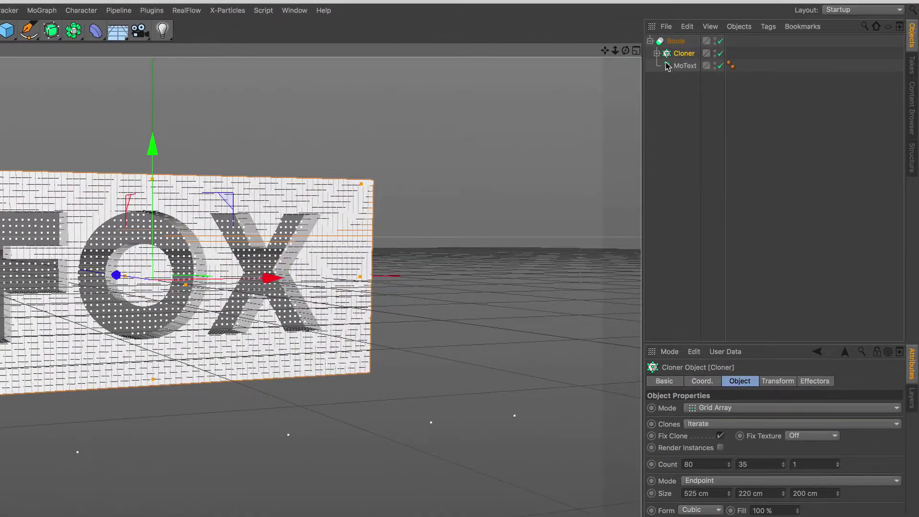
pyautogui.click(677, 42)
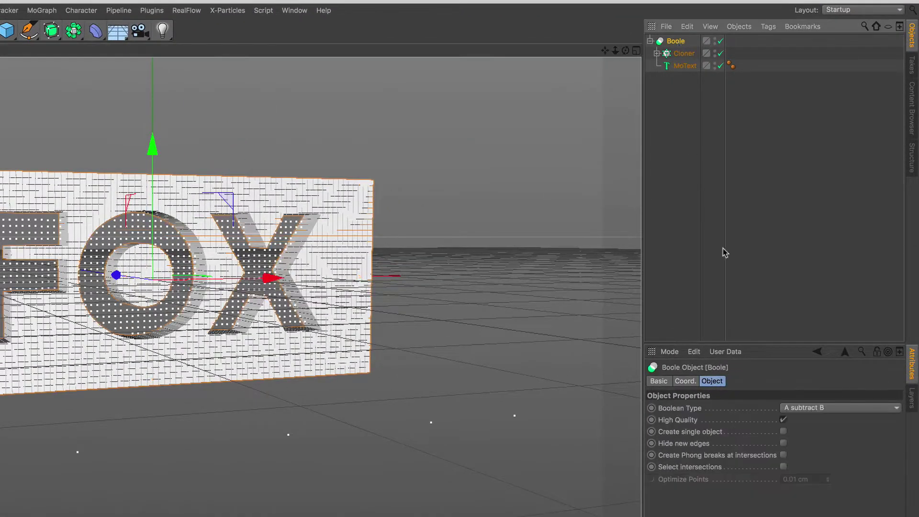
pyautogui.click(849, 408)
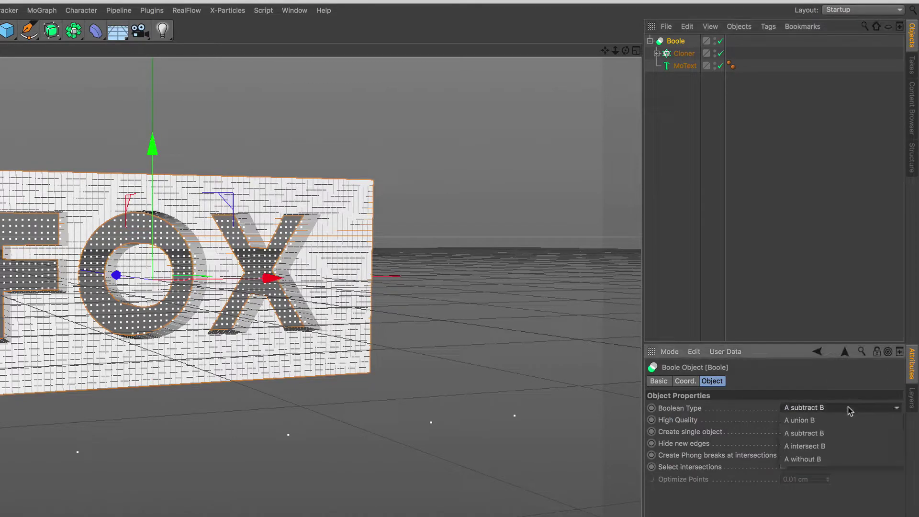
pyautogui.click(848, 444)
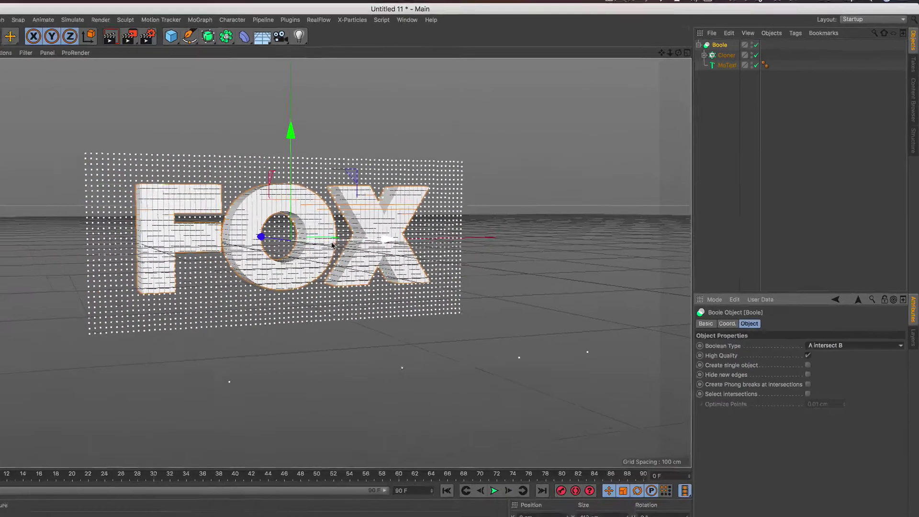
# Step: Add a Random effector to the Cloner and check that it is listed among the Cloner's effectors
pyautogui.scroll(5, 397, 167)
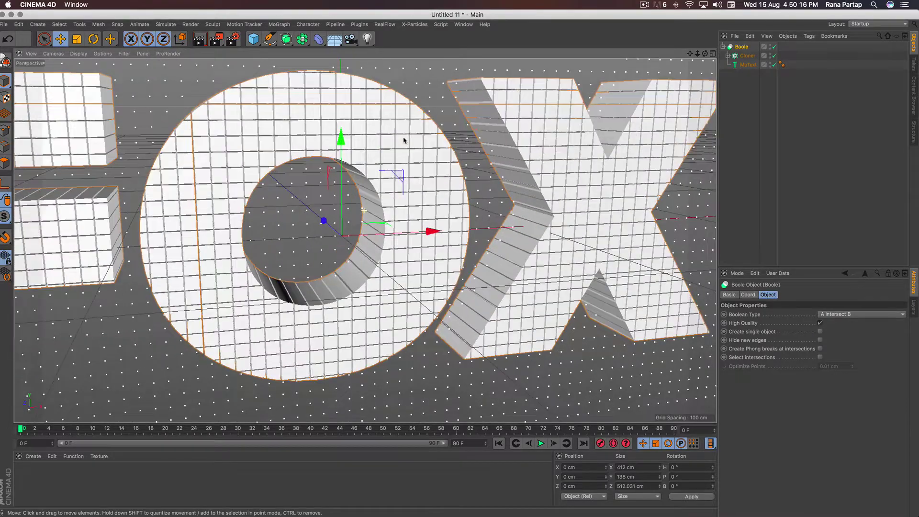
pyautogui.keyDown('alt'); pyautogui.moveTo(481, 191); pyautogui.dragTo(392, 242); pyautogui.keyUp('alt')
pyautogui.scroll(-5, 374, 256)
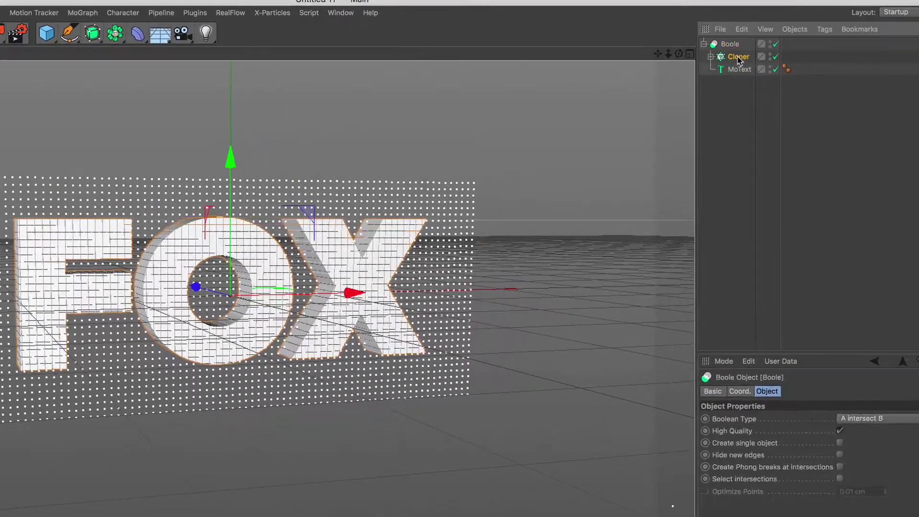
pyautogui.click(748, 56)
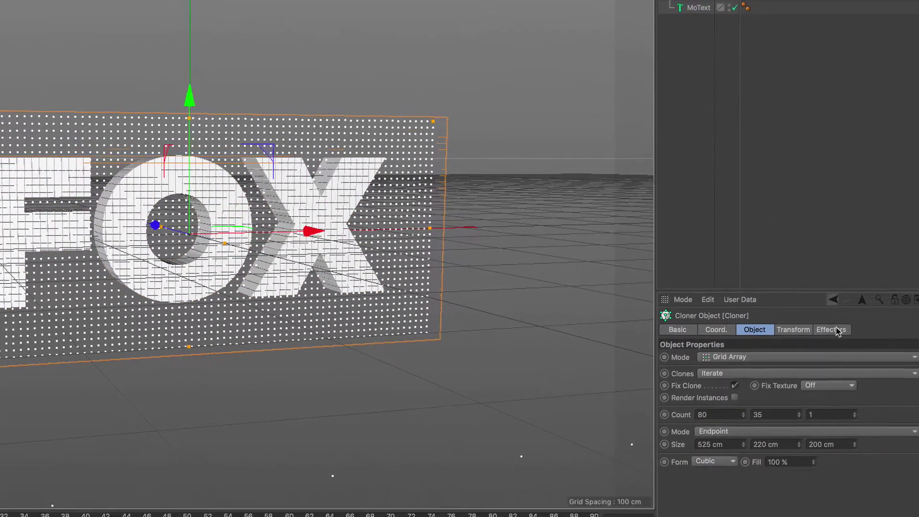
pyautogui.click(879, 394)
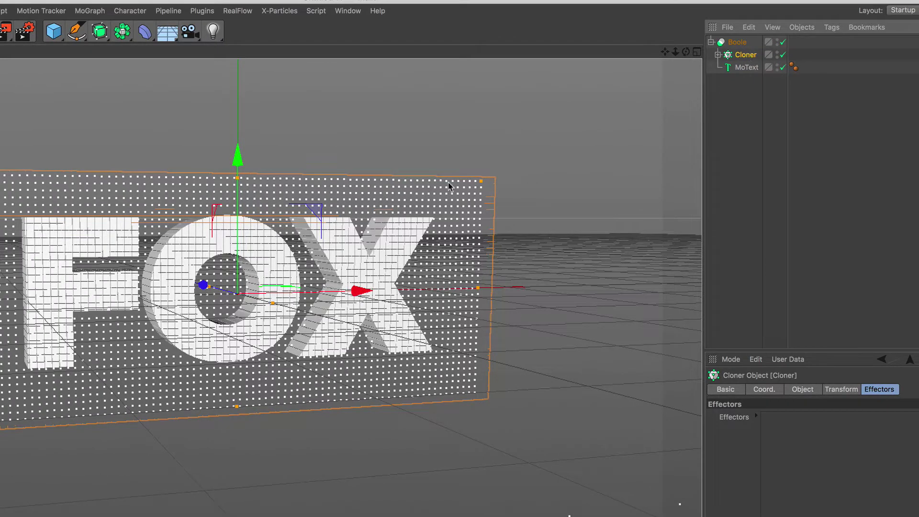
pyautogui.click(90, 10)
pyautogui.moveTo(106, 31)
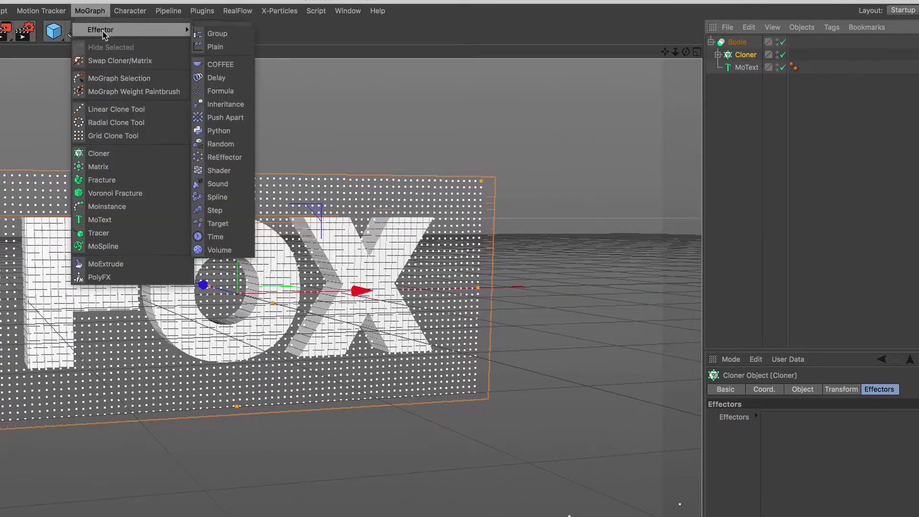
pyautogui.click(243, 145)
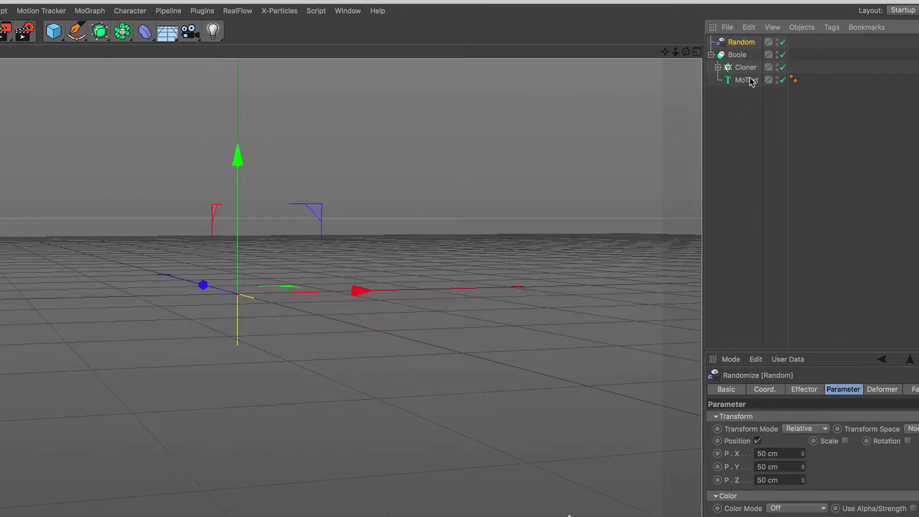
pyautogui.click(745, 67)
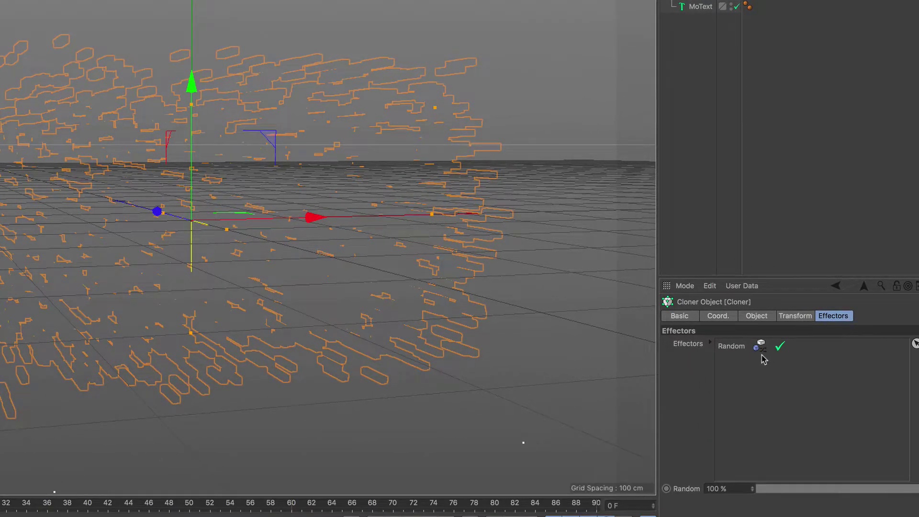
# Step: Set the Random effector's position offsets to 0 cm in X, 0 cm in Y and 450 cm in Z
pyautogui.click(706, 43)
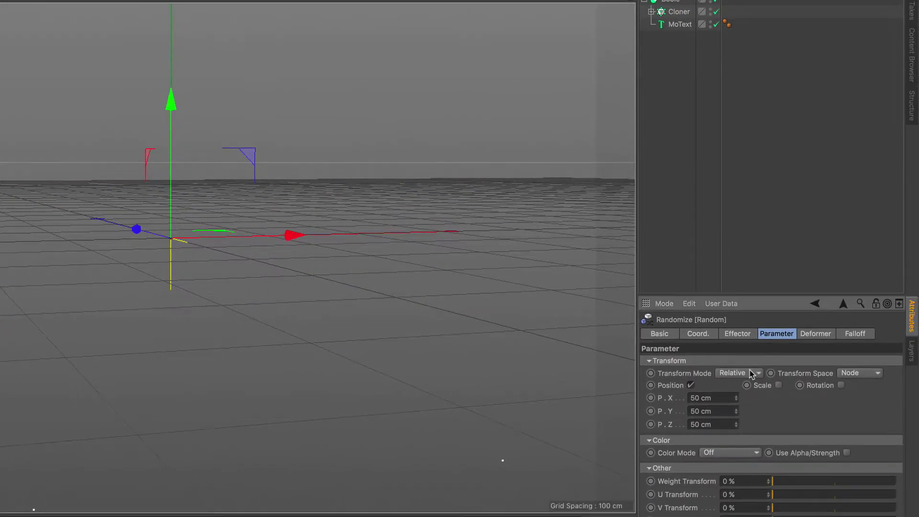
pyautogui.doubleClick(722, 397)
pyautogui.write('0')
pyautogui.press('Return')
pyautogui.doubleClick(704, 410)
pyautogui.press('BackSpace')
pyautogui.moveTo(732, 423); pyautogui.dragTo(650, 423)
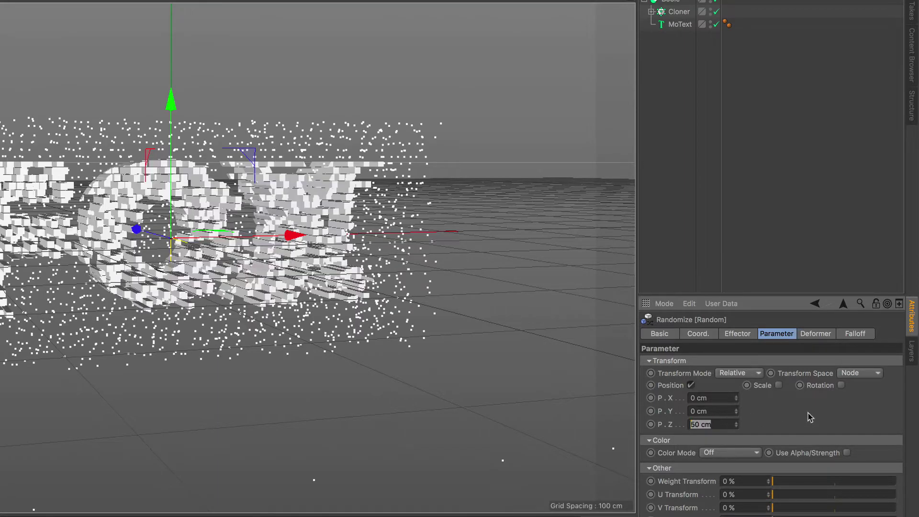
pyautogui.write('450')
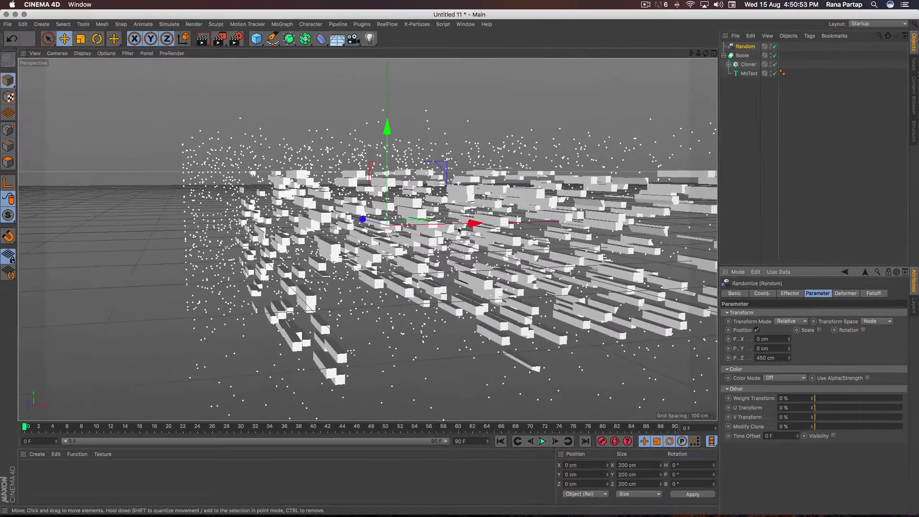
# Step: Set the Random effector's falloff shape to Sphere
pyautogui.moveTo(436, 237)
pyautogui.keyDown('alt'); pyautogui.mouseDown()
pyautogui.moveTo(369, 257)
pyautogui.moveTo(376, 239)
pyautogui.moveTo(381, 266)
pyautogui.moveTo(412, 215)
pyautogui.mouseUp(); pyautogui.keyUp('alt')
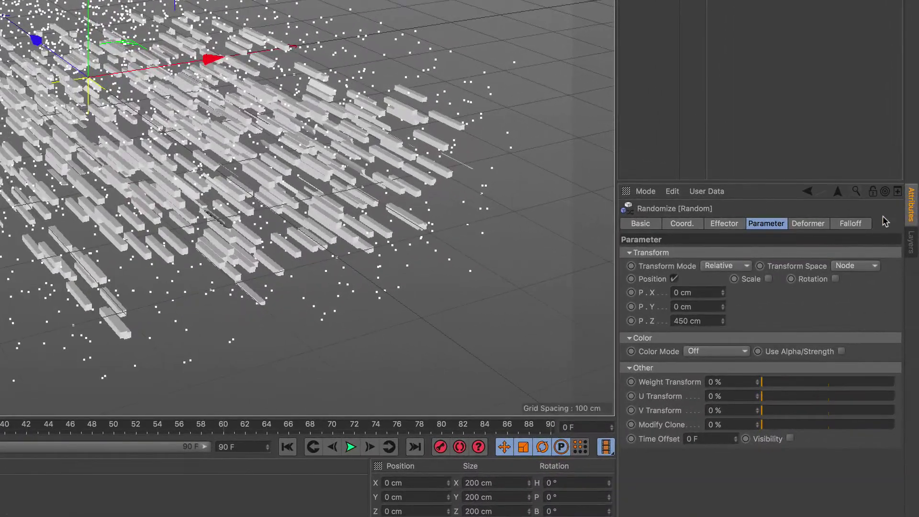
pyautogui.click(851, 223)
pyautogui.click(713, 252)
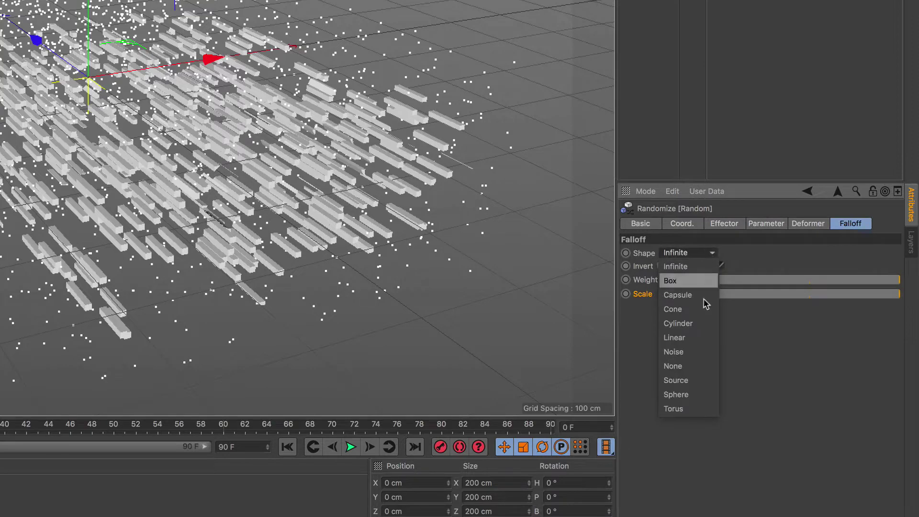
pyautogui.click(707, 397)
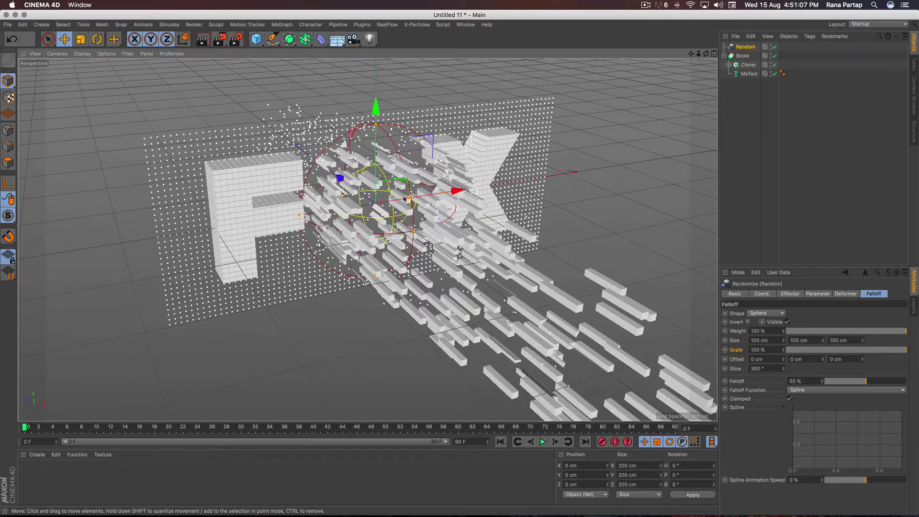
pyautogui.keyDown('alt'); pyautogui.moveTo(377, 175); pyautogui.dragTo(399, 185); pyautogui.keyUp('alt')
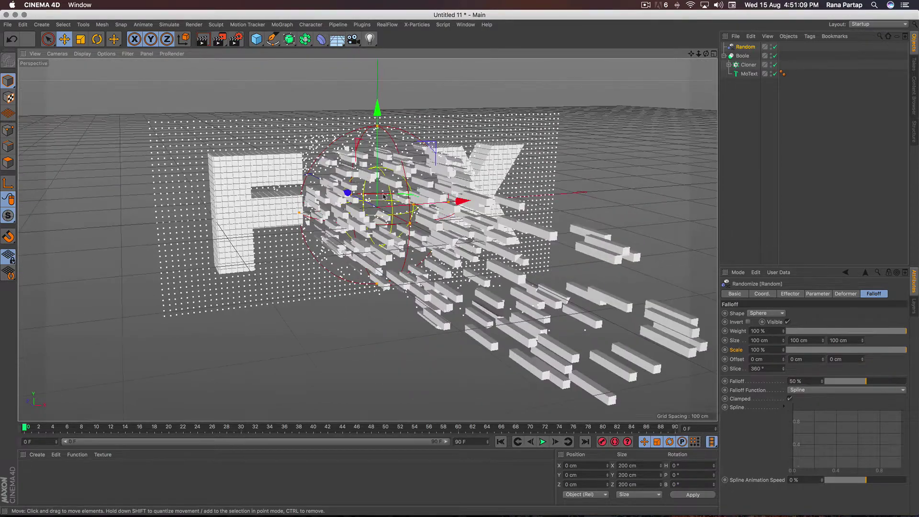
pyautogui.keyDown('alt'); pyautogui.moveTo(383, 194); pyautogui.dragTo(388, 211, button='right'); pyautogui.keyUp('alt')
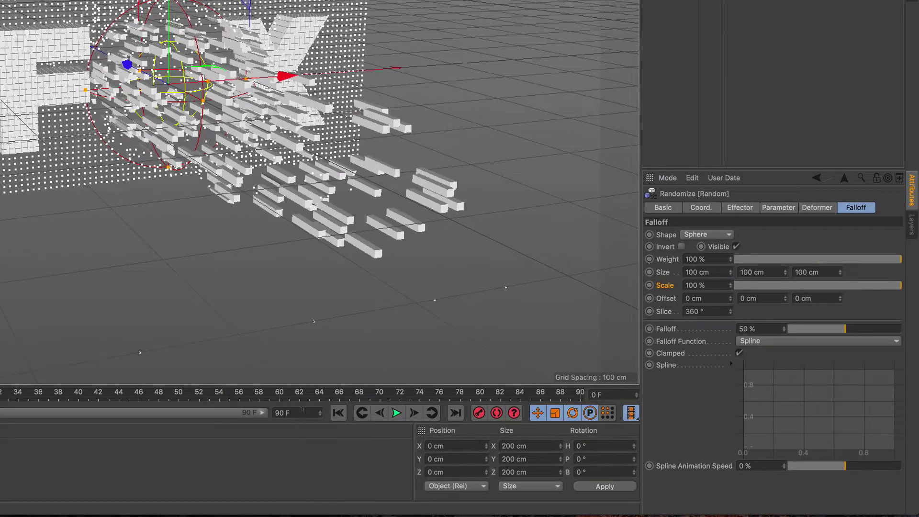
# Step: Extend the project length to 150 frames and stretch the preview range to cover it fully
pyautogui.moveTo(291, 412); pyautogui.dragTo(252, 415)
pyautogui.write('150')
pyautogui.click(266, 443)
pyautogui.moveTo(70, 417); pyautogui.dragTo(276, 416)
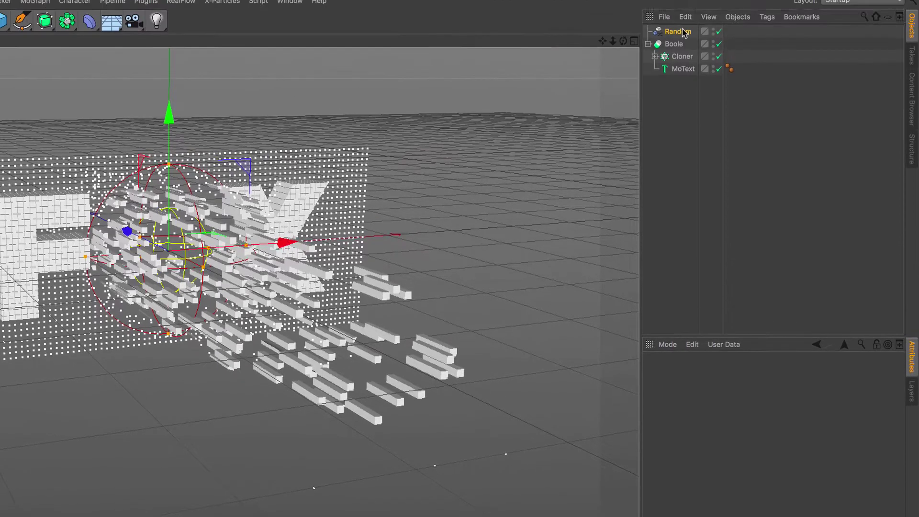
# Step: Set the Random effector's falloff scale to 0 % and keyframe it at frame 0
pyautogui.click(677, 44)
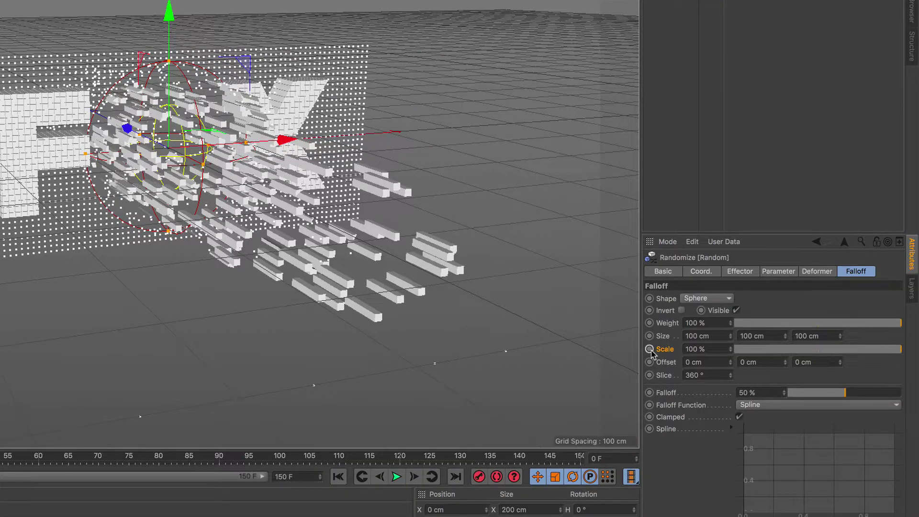
pyautogui.moveTo(705, 347); pyautogui.dragTo(665, 351)
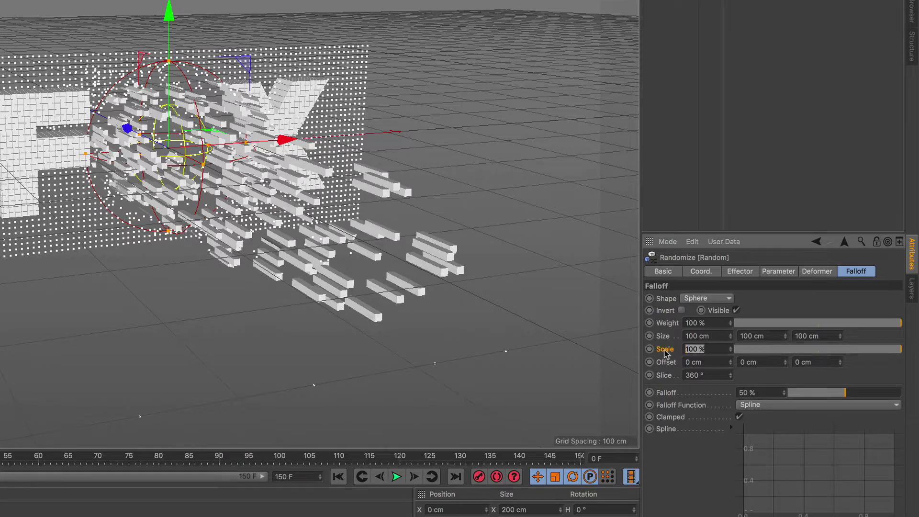
pyautogui.press('BackSpace')
pyautogui.write('0')
pyautogui.press('Return')
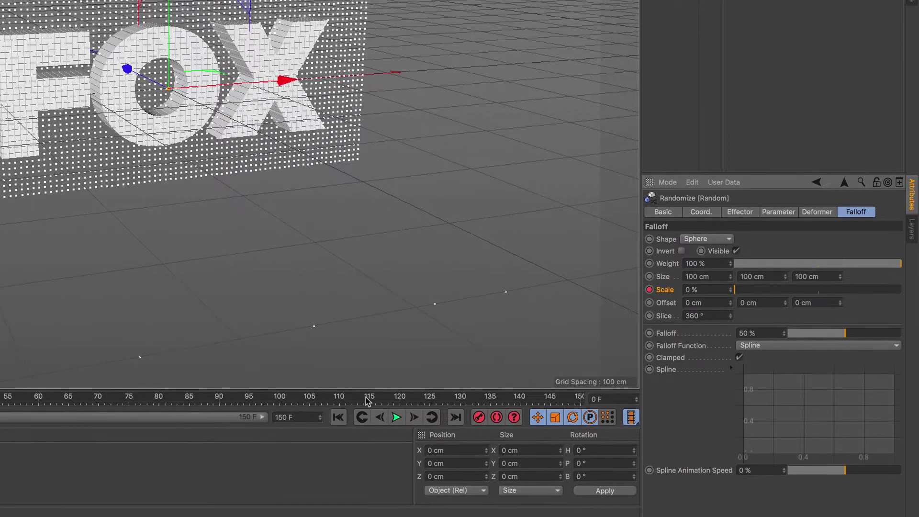
# Step: At frame 120, raise the Random effector's falloff scale to 380 % and keyframe it, returning to the animation's start
pyautogui.click(398, 456)
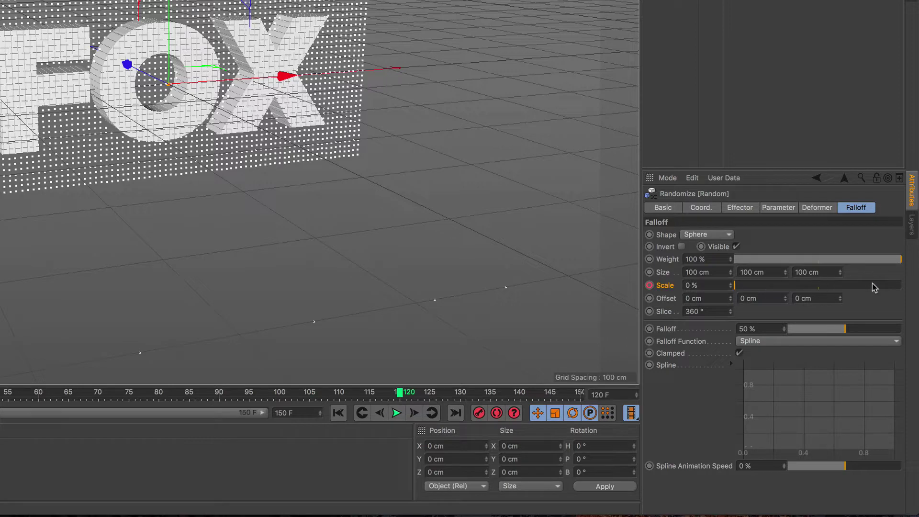
pyautogui.moveTo(900, 287); pyautogui.dragTo(915, 287)
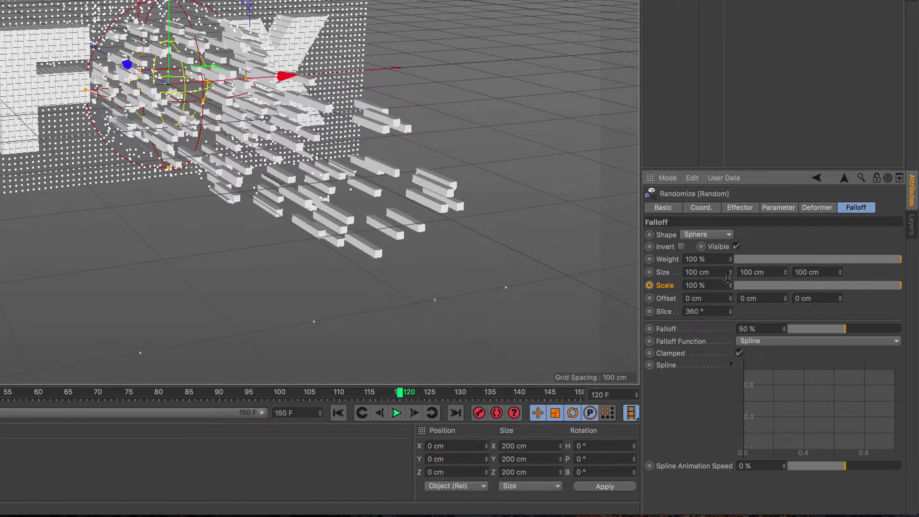
pyautogui.moveTo(730, 285); pyautogui.dragTo(731, 240)
pyautogui.moveTo(730, 285); pyautogui.dragTo(731, 197)
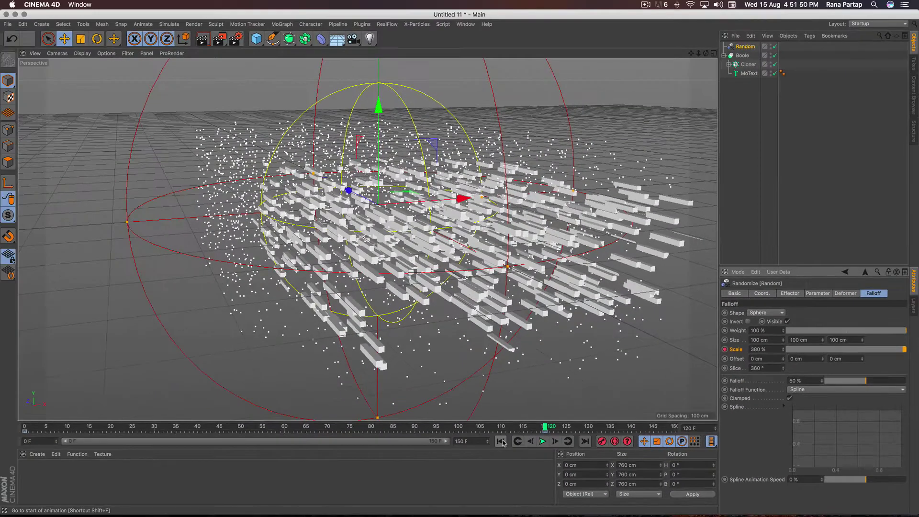
pyautogui.click(338, 413)
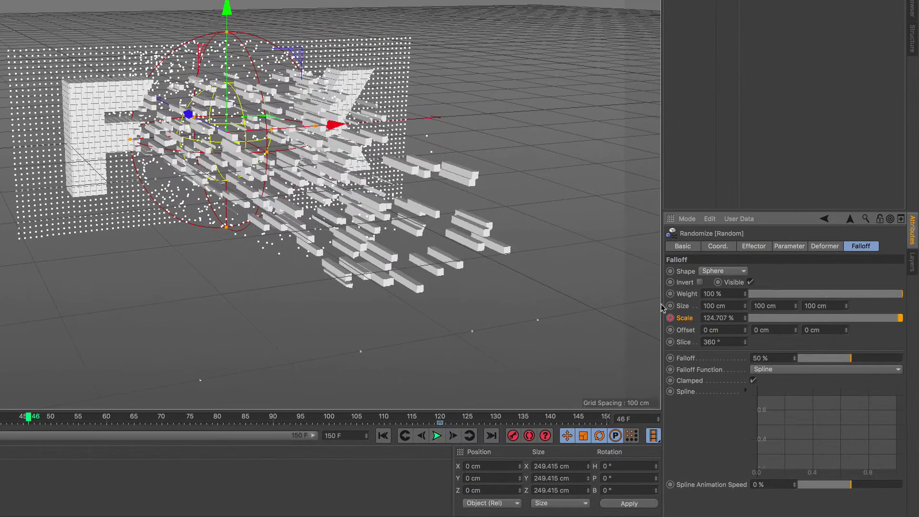
# Step: Invert the Random effector's spherical falloff and play the animation, stopping at frame 80
pyautogui.click(702, 284)
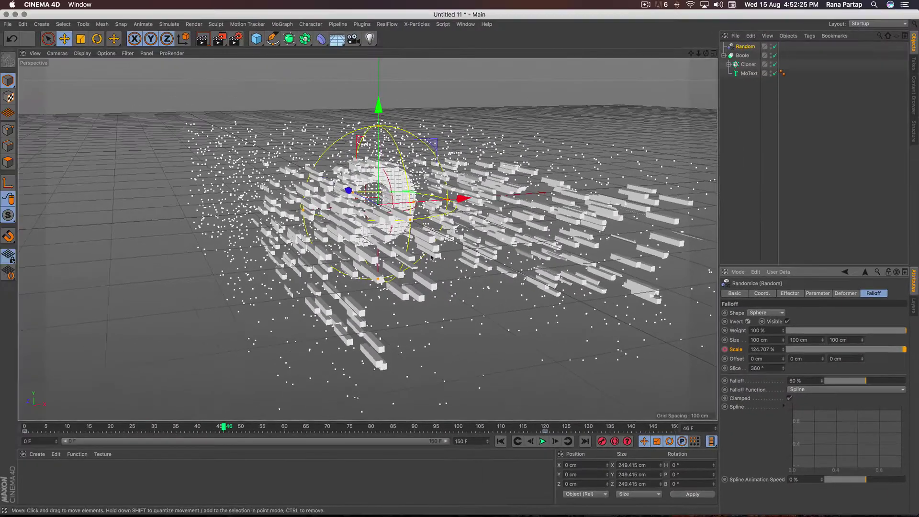
pyautogui.scroll(2, 379, 244)
pyautogui.keyDown('alt'); pyautogui.moveTo(378, 245); pyautogui.dragTo(373, 224); pyautogui.keyUp('alt')
pyautogui.click(542, 441)
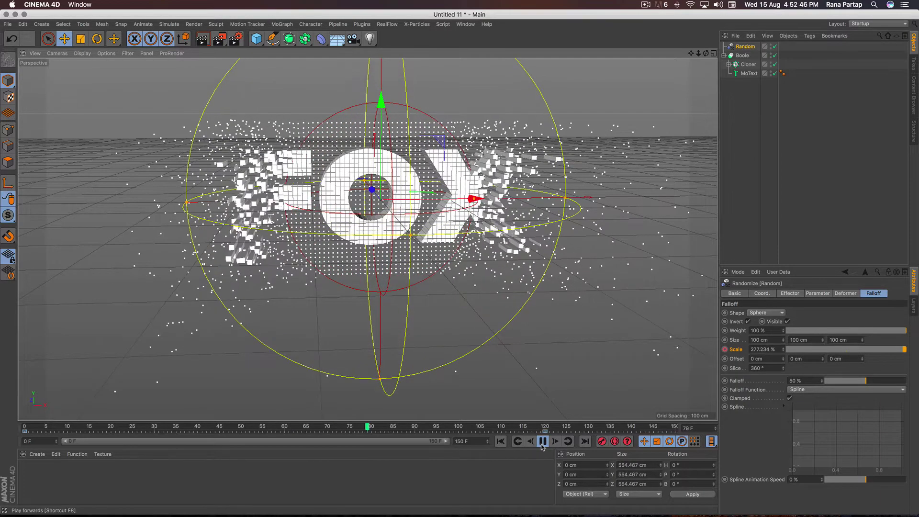
pyautogui.click(541, 444)
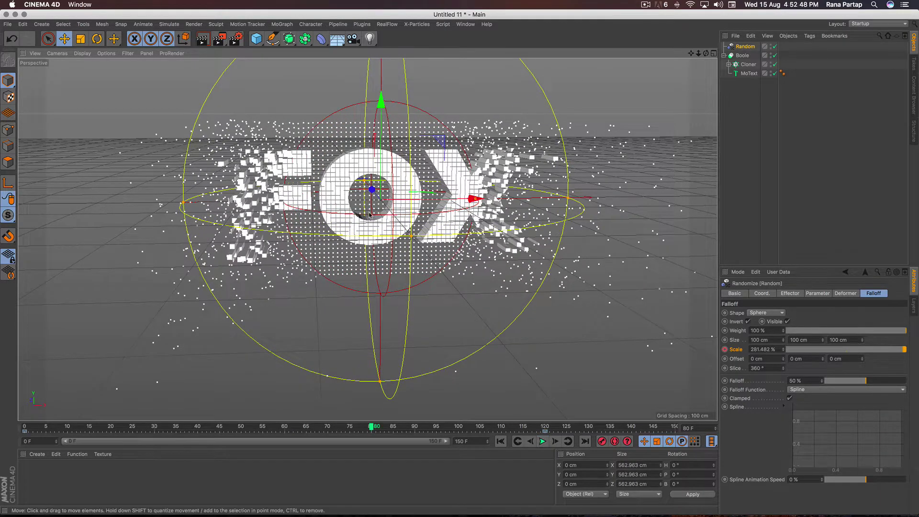
# Step: Add a Floor object and lower it about 71 cm along Y to sit beneath the FOX text
pyautogui.scroll(2, 365, 218)
pyautogui.keyDown('alt'); pyautogui.moveTo(364, 218); pyautogui.dragTo(391, 214); pyautogui.keyUp('alt')
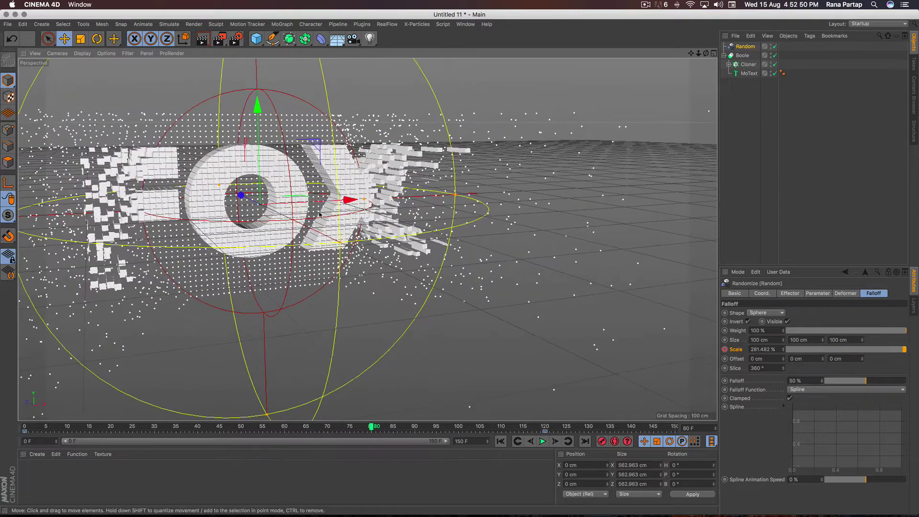
pyautogui.keyDown('alt'); pyautogui.moveTo(286, 208); pyautogui.dragTo(360, 243); pyautogui.keyUp('alt')
pyautogui.keyDown('alt'); pyautogui.moveTo(360, 243); pyautogui.dragTo(390, 232, button='middle'); pyautogui.keyUp('alt')
pyautogui.keyDown('alt'); pyautogui.moveTo(346, 240); pyautogui.dragTo(359, 235, button='right'); pyautogui.keyUp('alt')
pyautogui.keyDown('alt'); pyautogui.moveTo(344, 231); pyautogui.dragTo(351, 249); pyautogui.keyUp('alt')
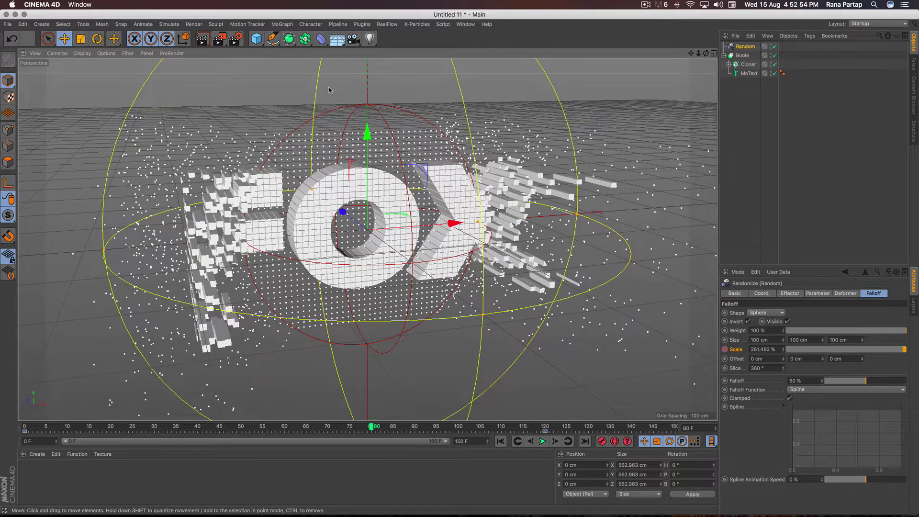
pyautogui.click(337, 39)
pyautogui.click(382, 56)
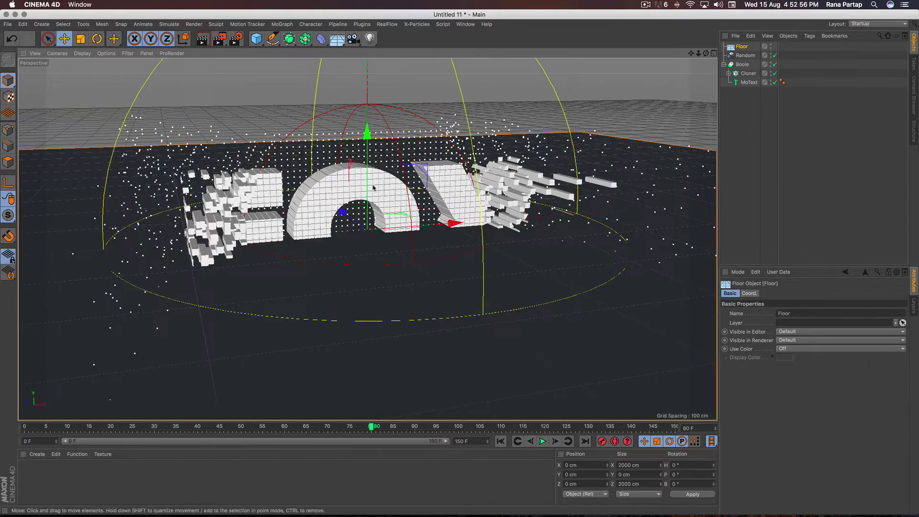
pyautogui.moveTo(368, 139); pyautogui.dragTo(366, 200)
# Step: Add the Ambient Occlusion effect to the render settings with its default values
pyautogui.click(237, 39)
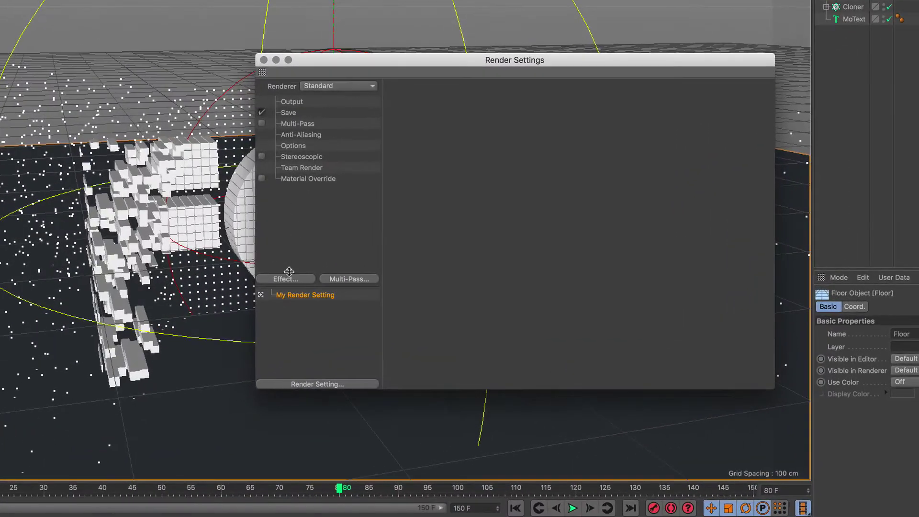
pyautogui.click(289, 273)
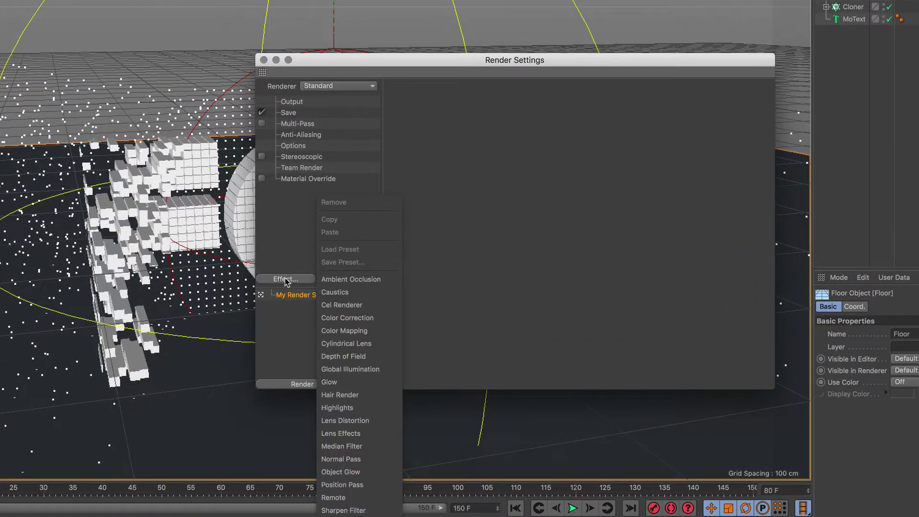
pyautogui.click(366, 282)
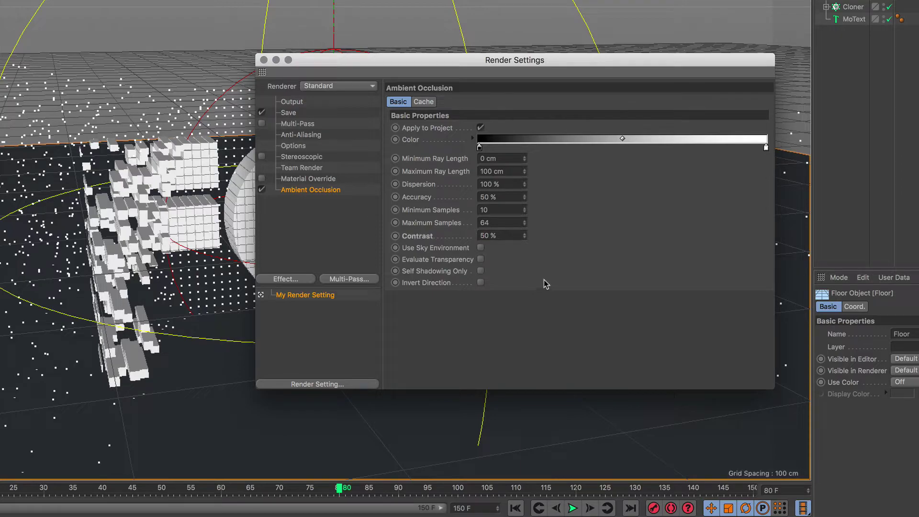
pyautogui.click(263, 59)
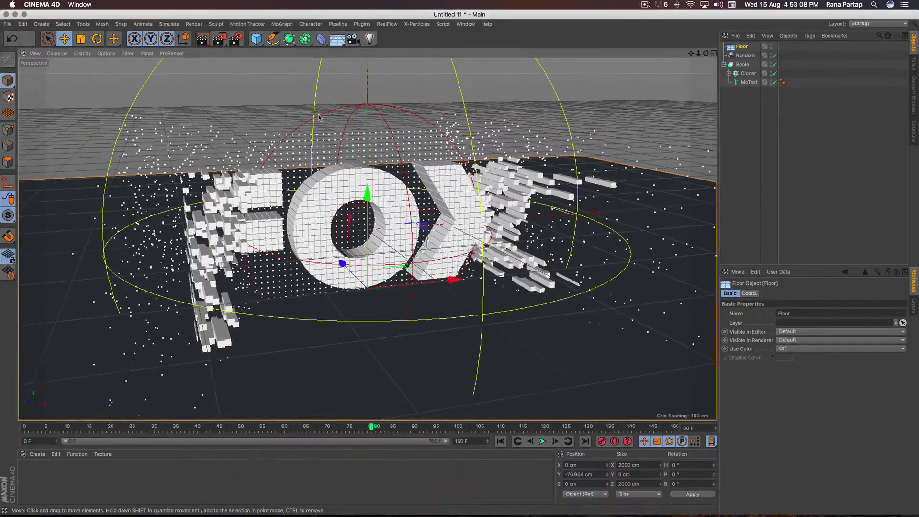
# Step: Add a Sky object to the scene
pyautogui.click(337, 39)
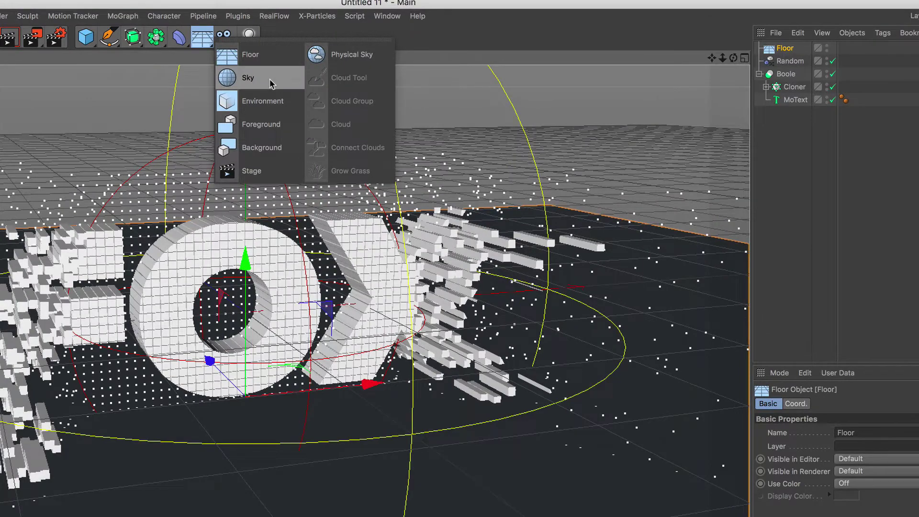
pyautogui.click(270, 84)
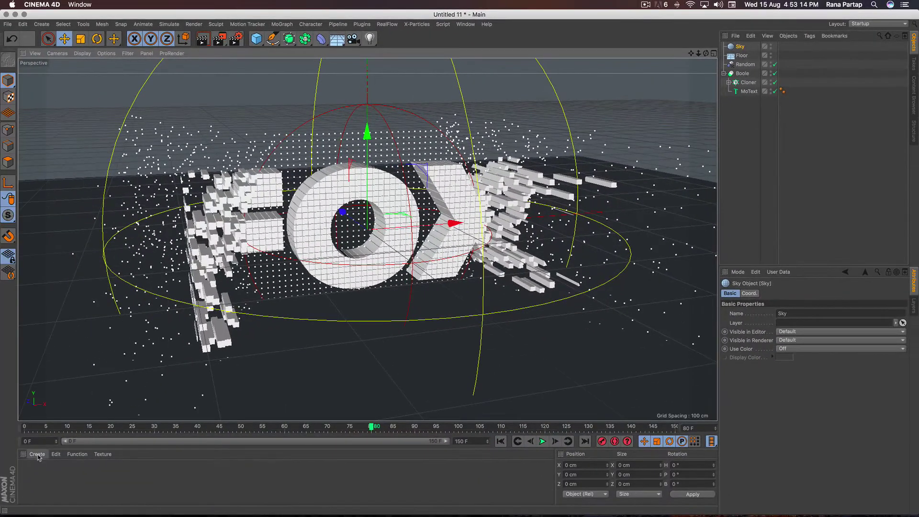
# Step: Create a new material, turn off its Reflectance channel and open its Color channel
pyautogui.click(38, 454)
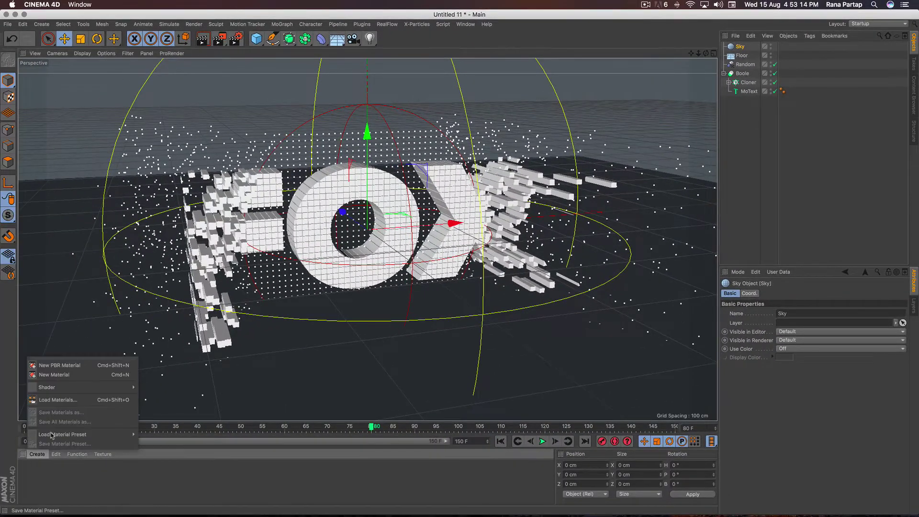
pyautogui.click(90, 376)
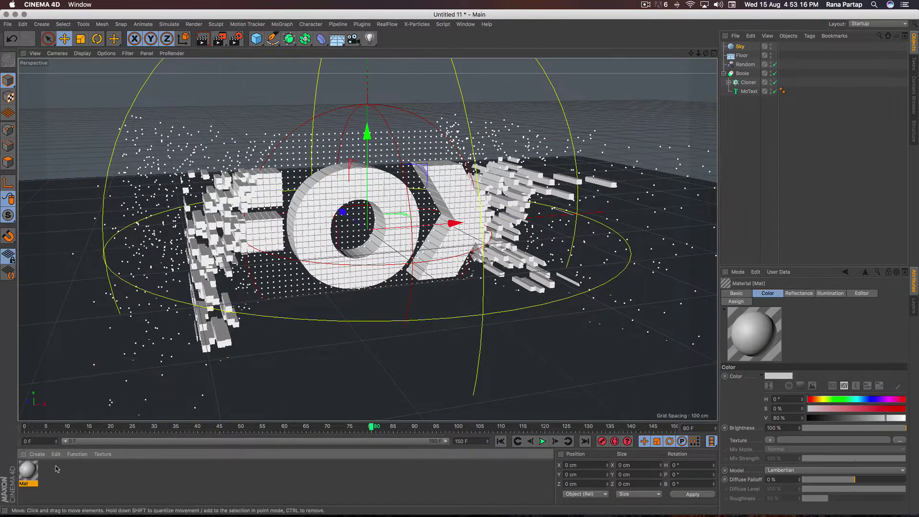
pyautogui.doubleClick(28, 470)
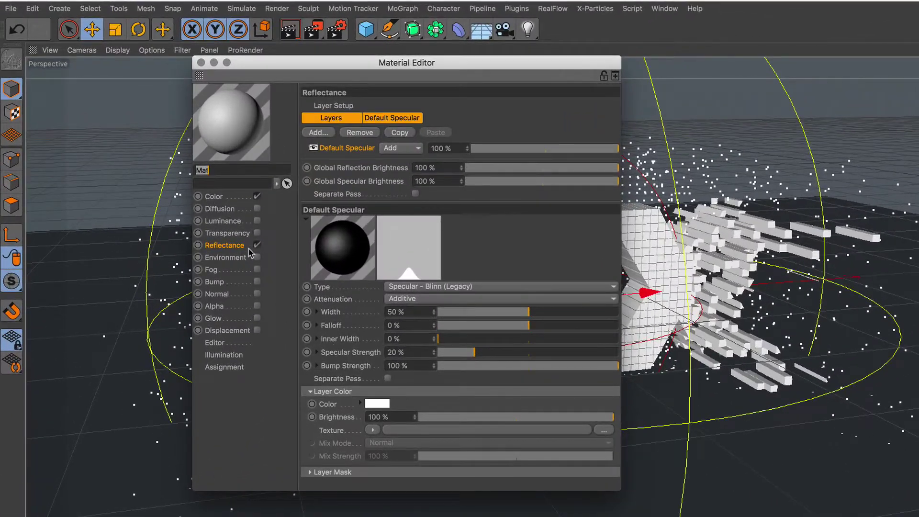
pyautogui.click(257, 245)
pyautogui.click(217, 197)
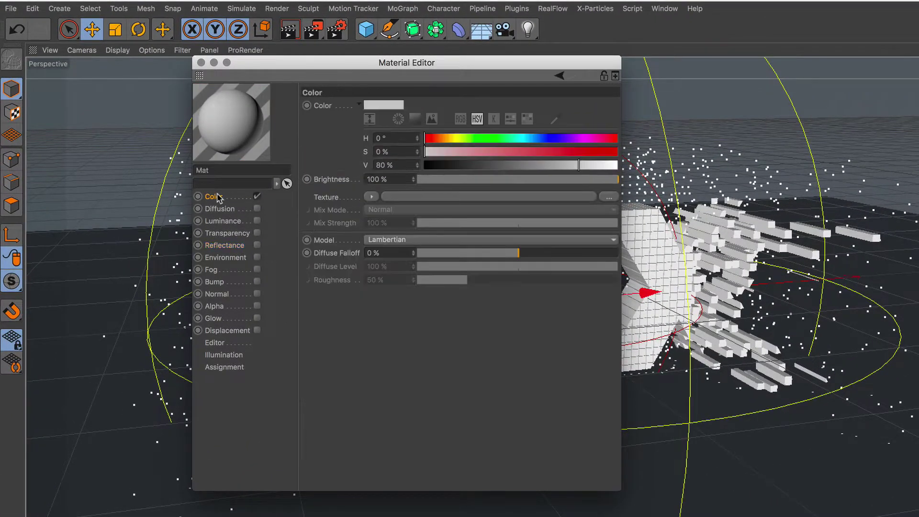
# Step: Load a Gradient shader as the material's color texture and change its black knot to white with V at about 98%
pyautogui.click(372, 197)
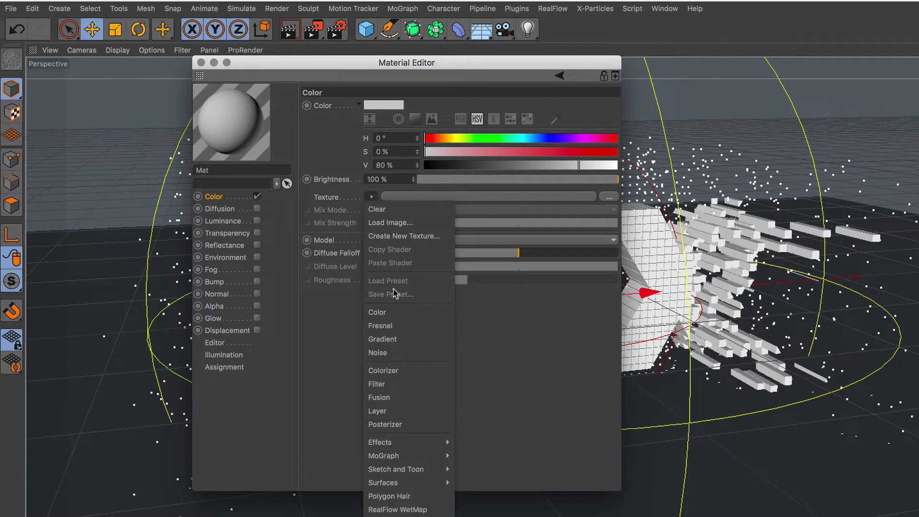
pyautogui.click(414, 343)
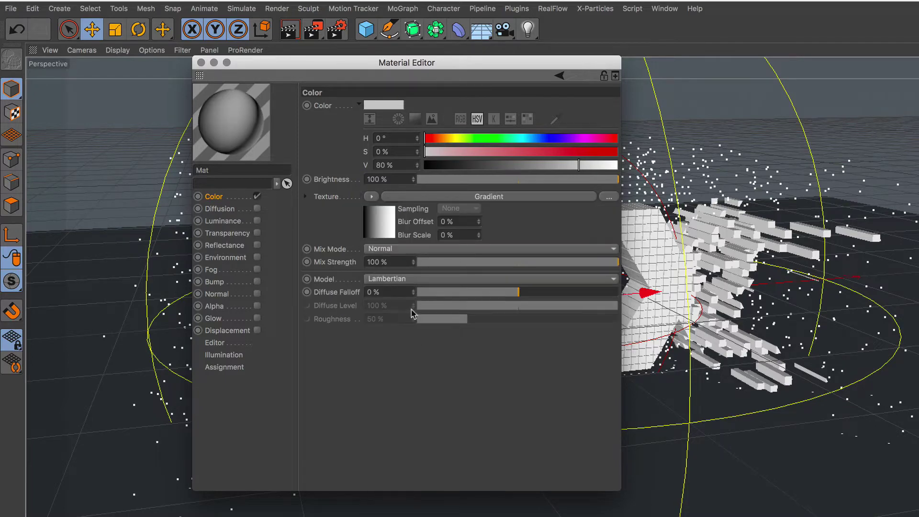
pyautogui.click(450, 197)
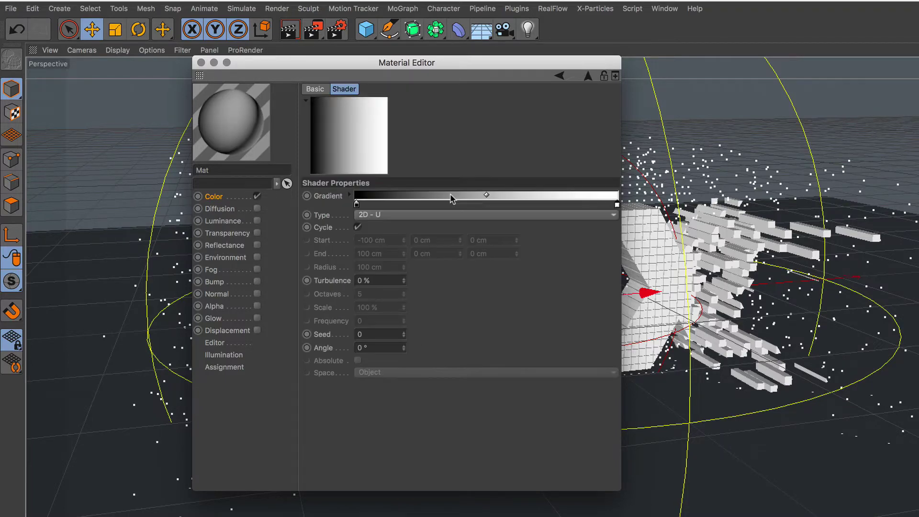
pyautogui.doubleClick(358, 205)
pyautogui.moveTo(398, 230); pyautogui.dragTo(453, 229)
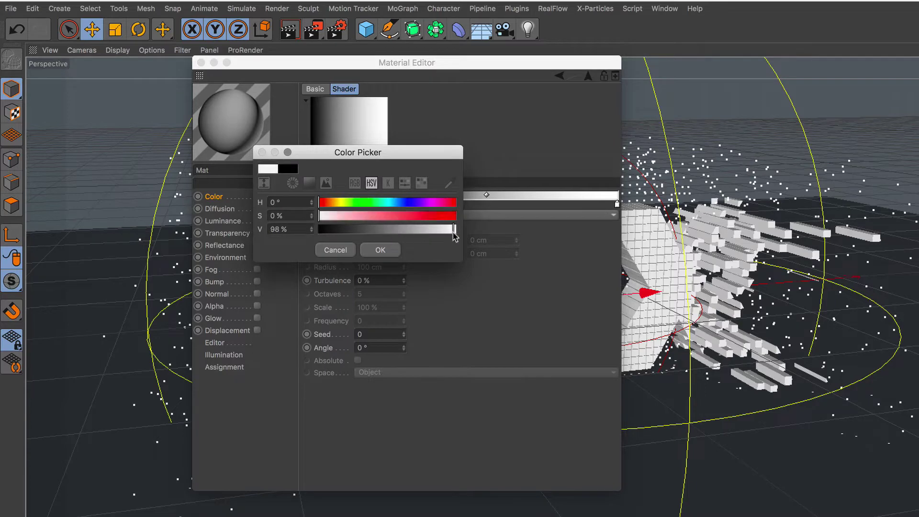
pyautogui.click(383, 254)
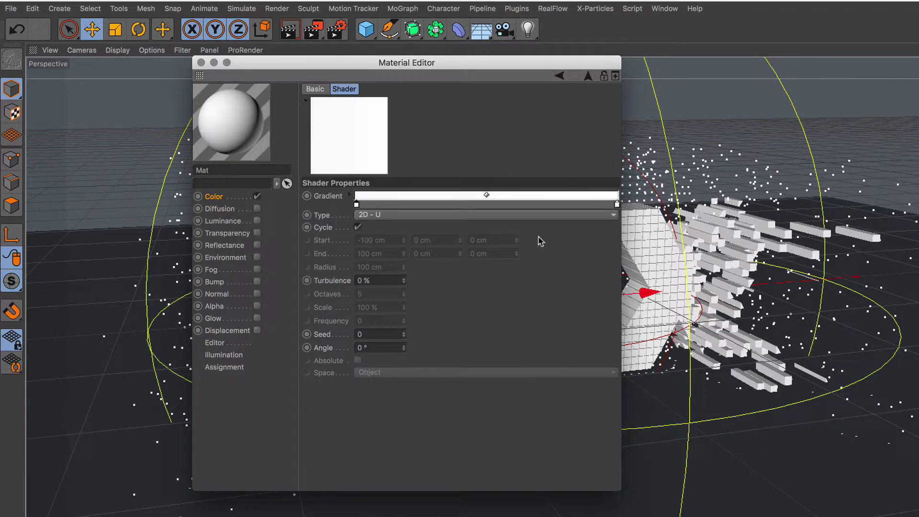
# Step: Darken the gradient's end knot to a mid grey and set the gradient type to 2D - Circular
pyautogui.doubleClick(617, 205)
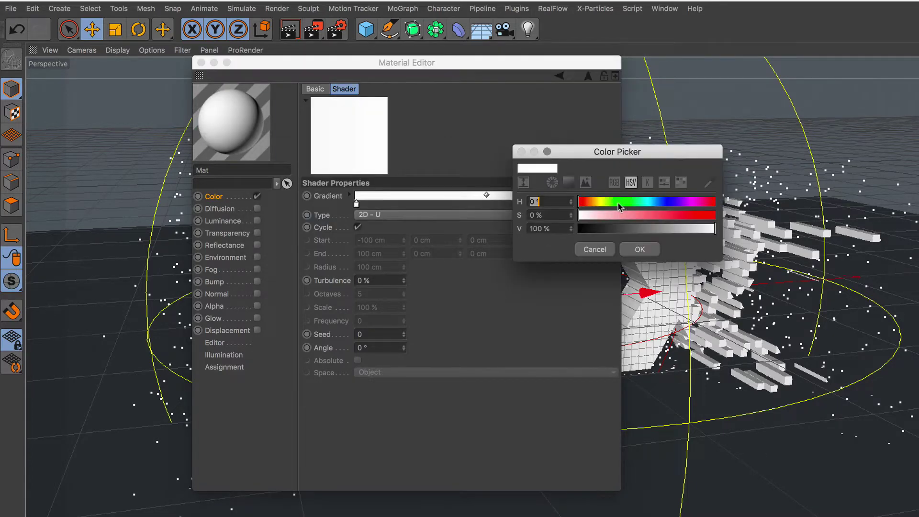
pyautogui.click(635, 229)
pyautogui.click(641, 248)
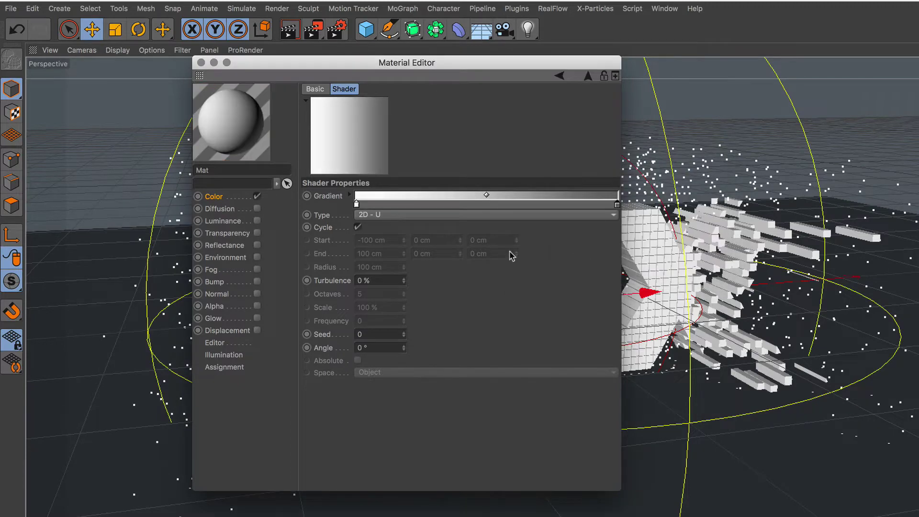
pyautogui.click(421, 220)
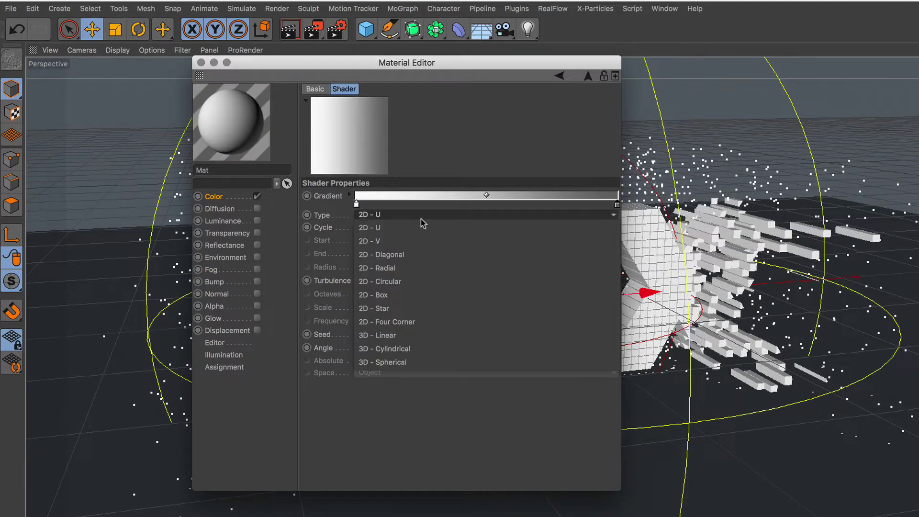
pyautogui.click(421, 281)
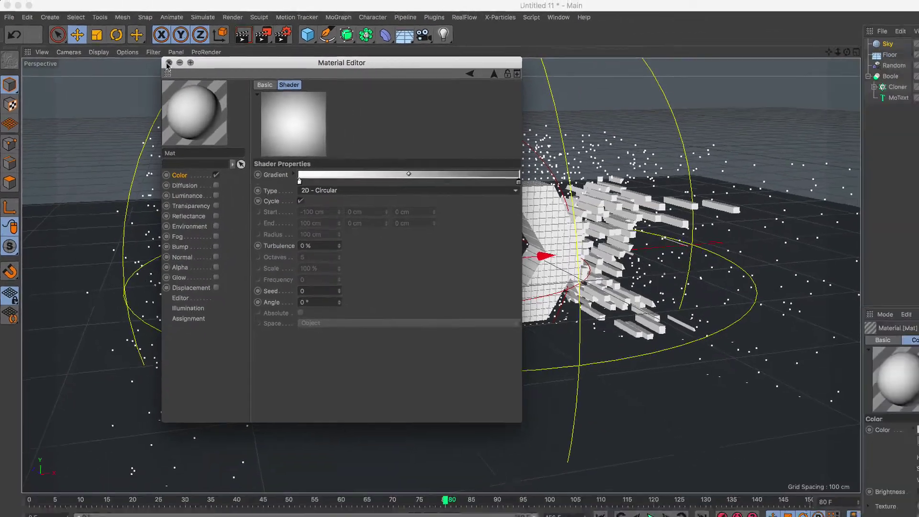
pyautogui.click(201, 63)
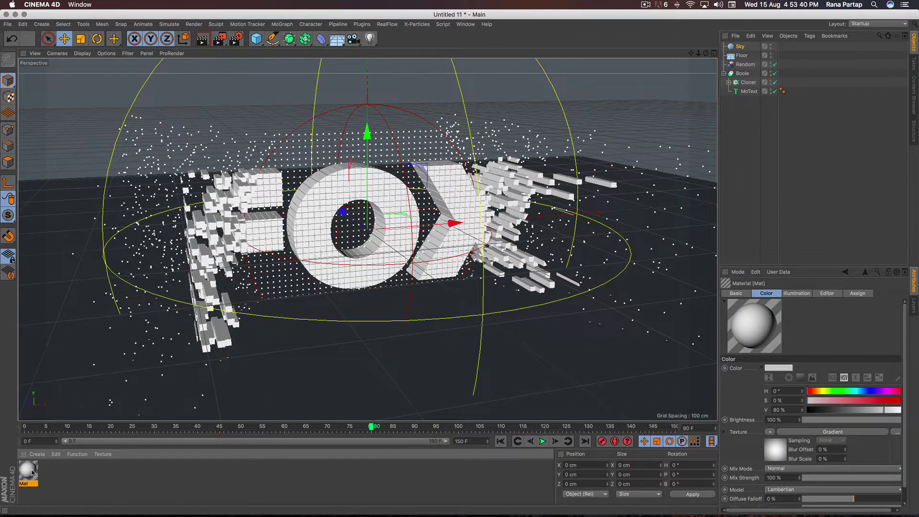
# Step: Apply the gradient material to the Sky and copy it to the Floor
pyautogui.moveTo(32, 473); pyautogui.dragTo(741, 47)
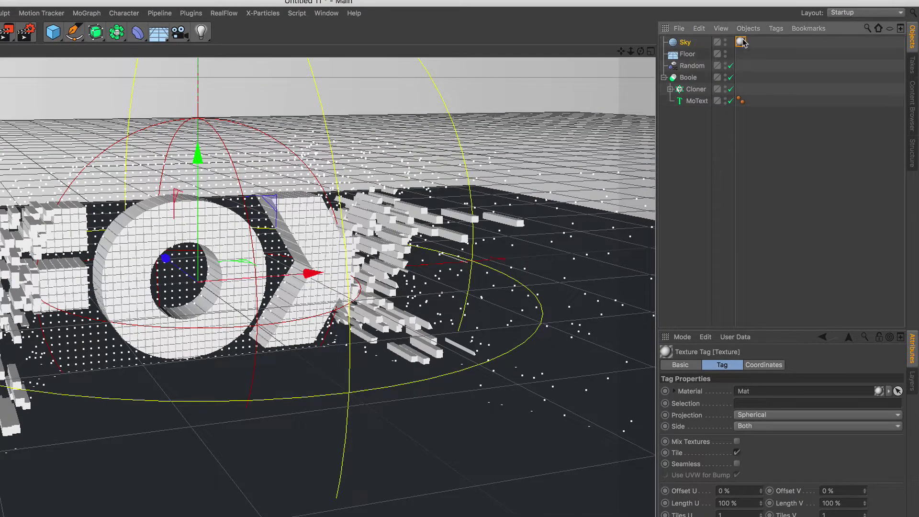
pyautogui.keyDown('ctrl'); pyautogui.moveTo(744, 54); pyautogui.dragTo(741, 56); pyautogui.keyUp('ctrl')
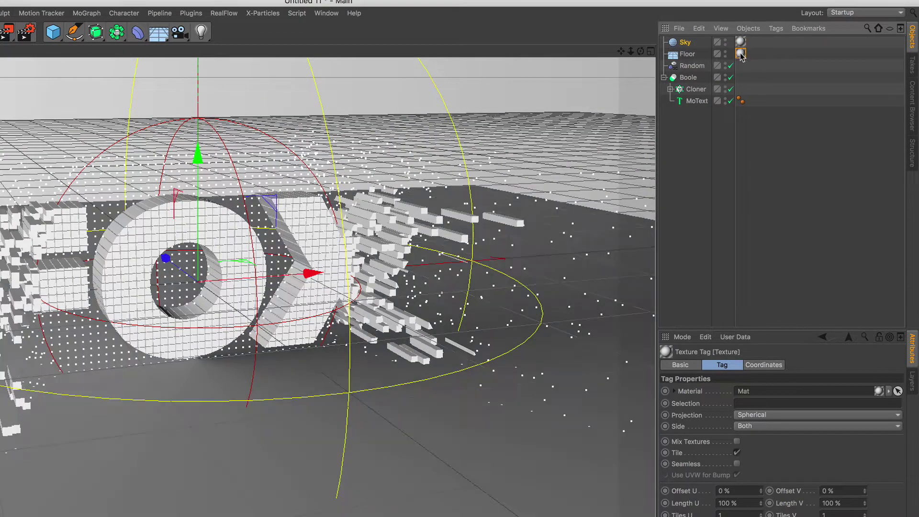
# Step: Add a Compositing tag to the Floor, enable Compositing Background and render a preview of the view
pyautogui.click(693, 57)
pyautogui.click(776, 28)
pyautogui.moveTo(796, 46)
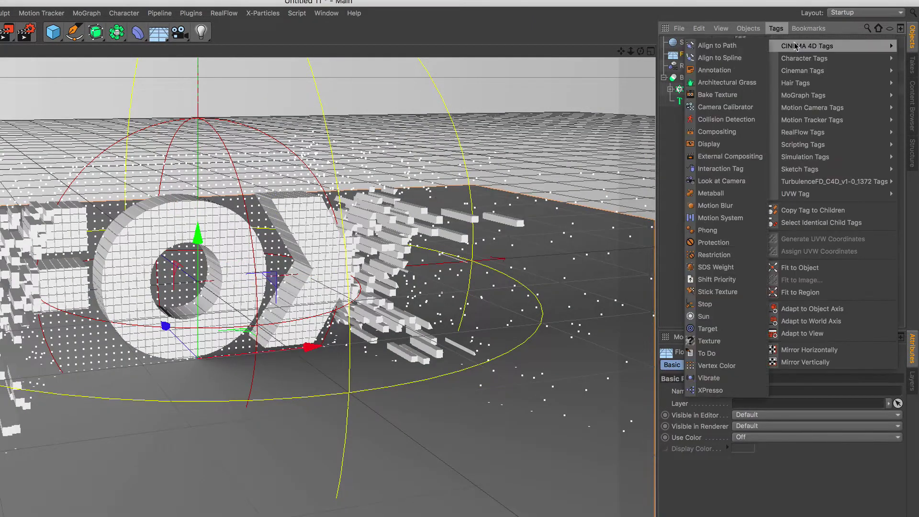
pyautogui.click(743, 132)
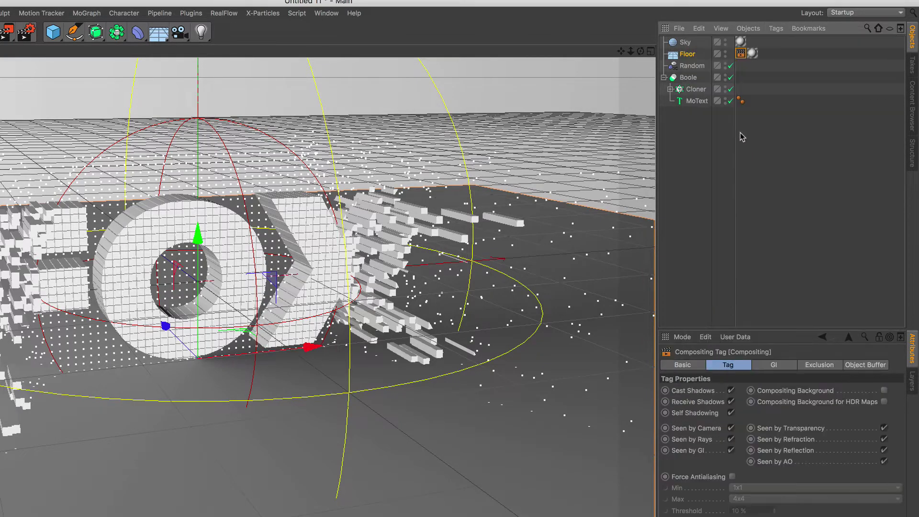
pyautogui.click(885, 390)
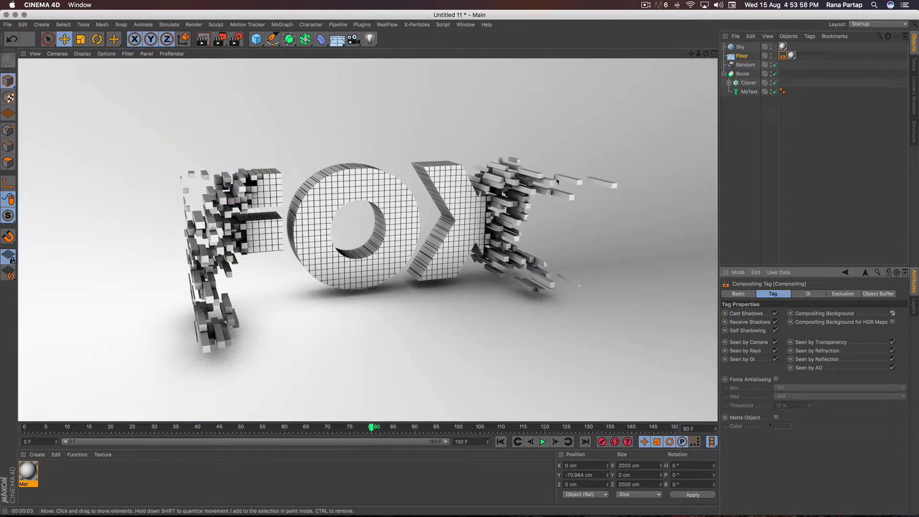
pyautogui.click(470, 375)
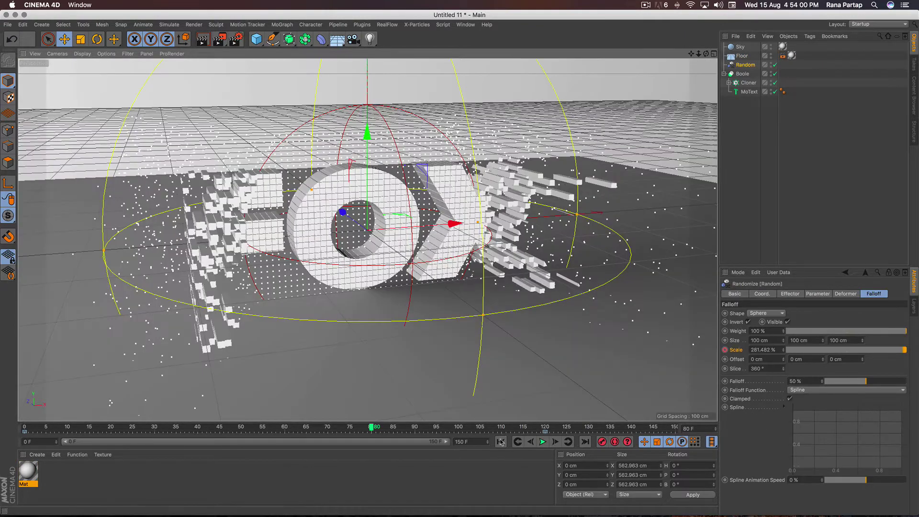
# Step: Rewind the animation to the start and scrub through it to frame 90
pyautogui.click(501, 442)
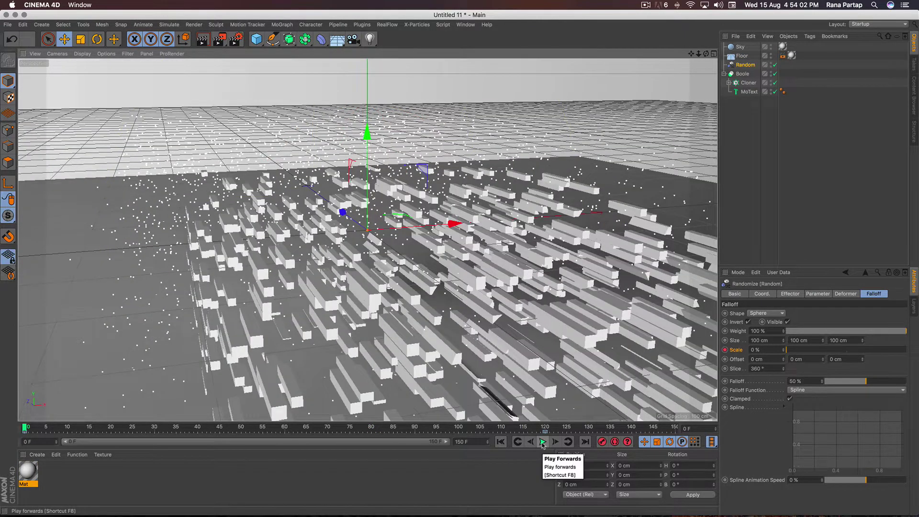
pyautogui.scroll(-3, 410, 301)
pyautogui.keyDown('alt'); pyautogui.moveTo(454, 306); pyautogui.dragTo(428, 312, button='middle'); pyautogui.keyUp('alt')
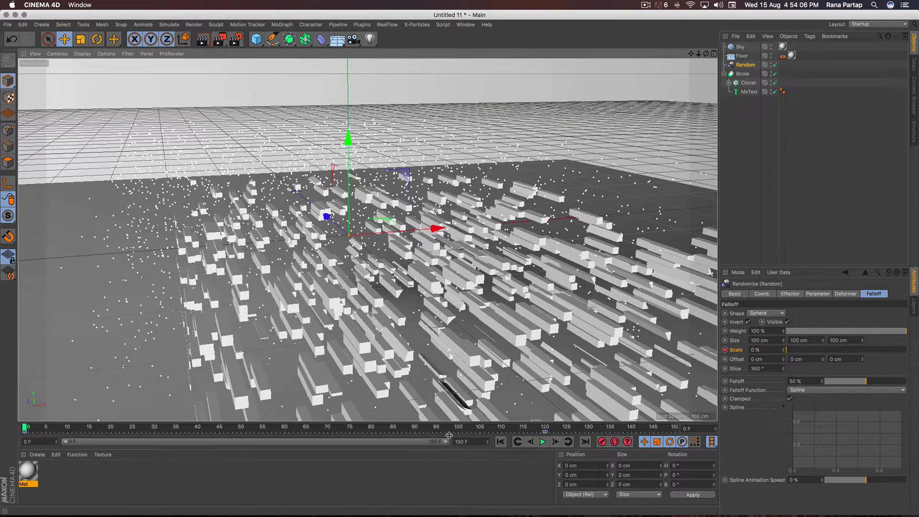
pyautogui.moveTo(268, 429); pyautogui.dragTo(280, 430)
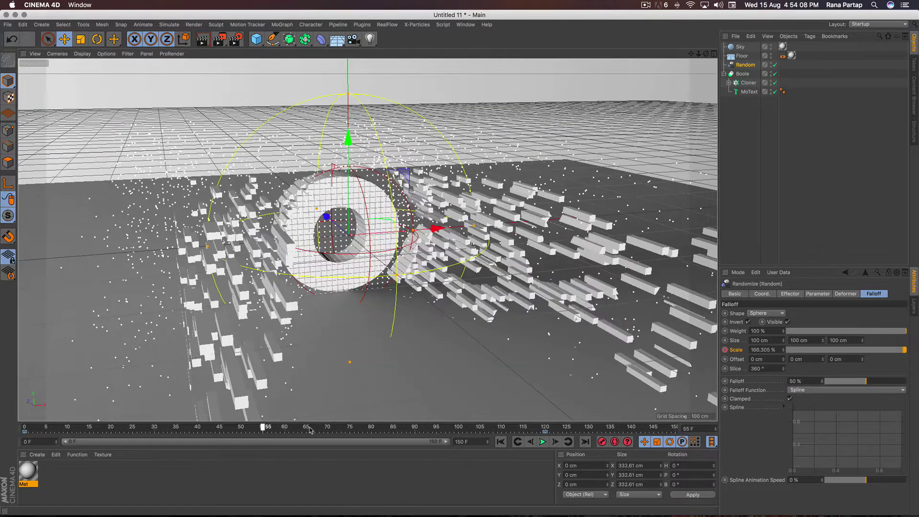
pyautogui.moveTo(350, 429); pyautogui.dragTo(415, 430)
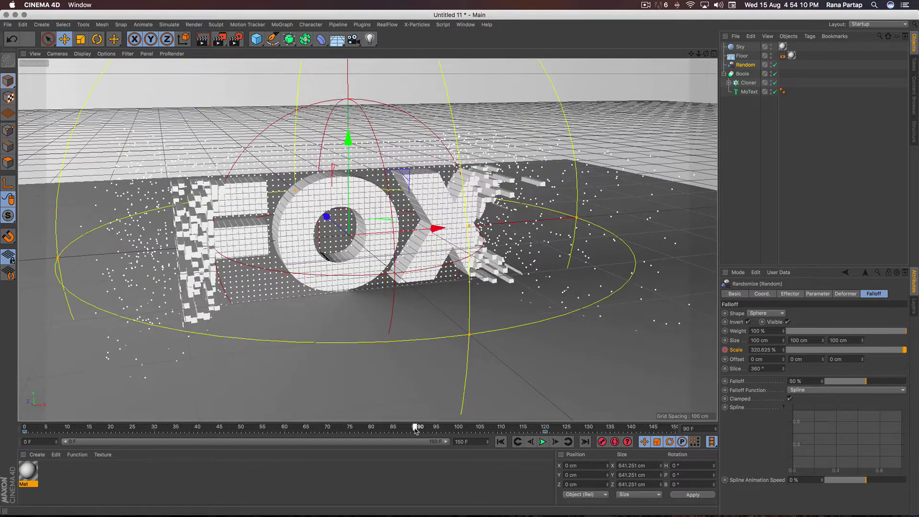
# Step: Turn the view to face the FOX text, add a Target Camera and look through it
pyautogui.keyDown('alt'); pyautogui.moveTo(408, 383); pyautogui.dragTo(367, 281); pyautogui.keyUp('alt')
pyautogui.scroll(-2, 368, 281)
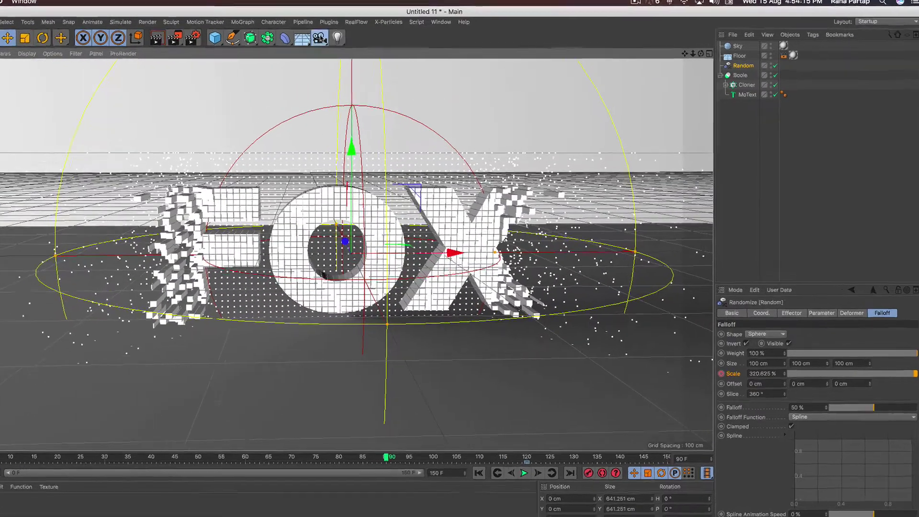
pyautogui.click(358, 45)
pyautogui.click(411, 70)
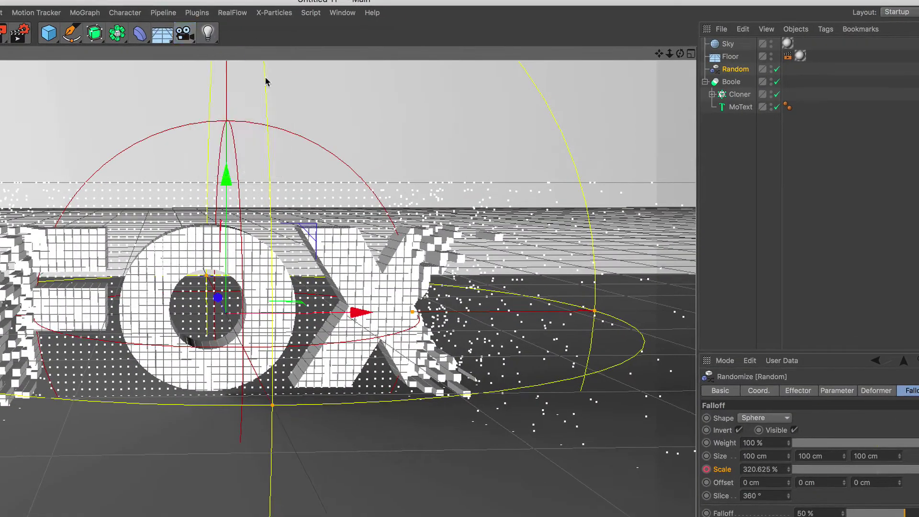
pyautogui.click(799, 44)
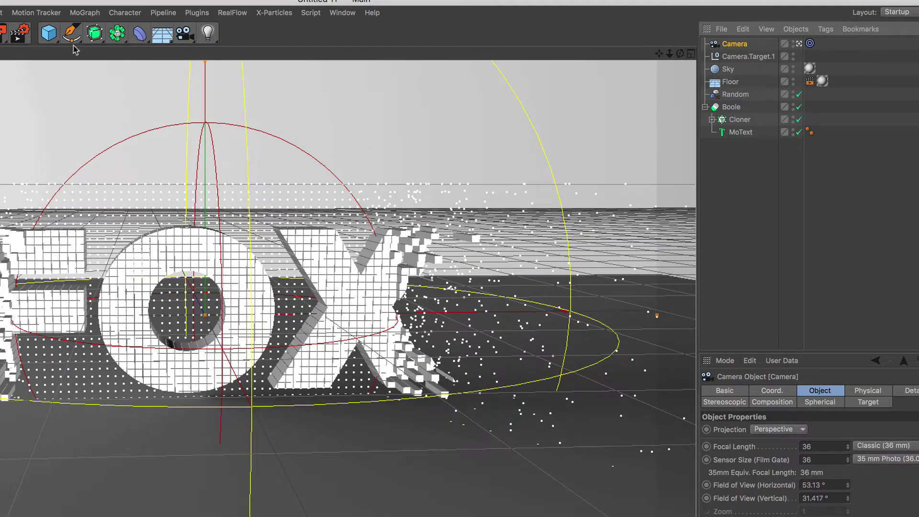
# Step: Add a Null object and assign it as the Target Object of the camera's Target tag
pyautogui.moveTo(49, 33); pyautogui.dragTo(75, 45)
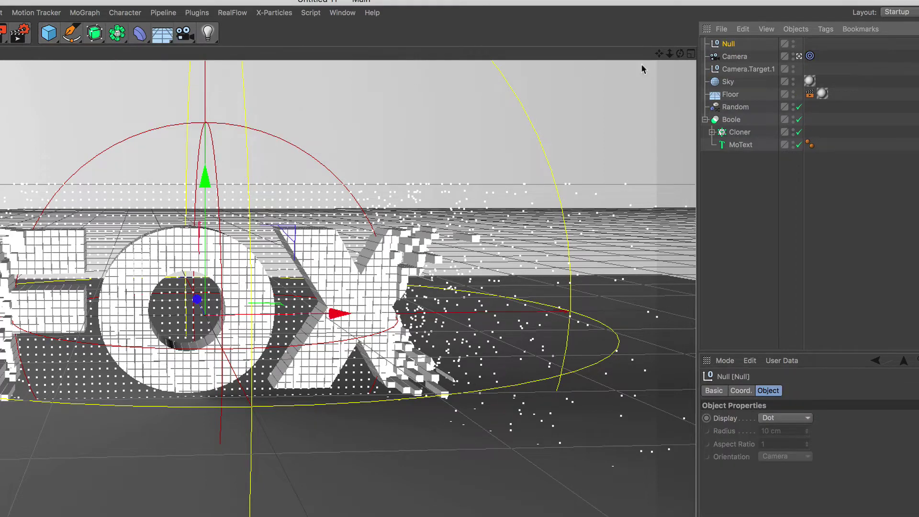
pyautogui.click(809, 56)
pyautogui.moveTo(730, 45); pyautogui.dragTo(801, 421)
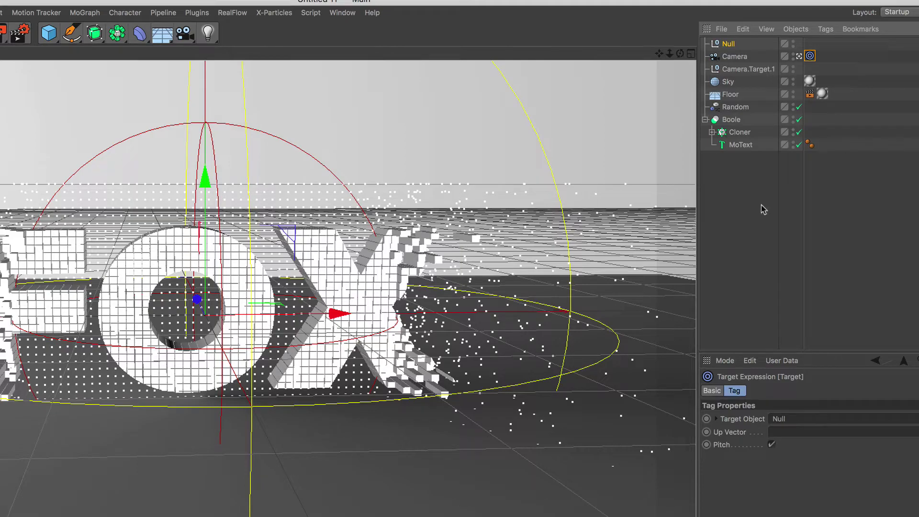
pyautogui.click(745, 71)
# Step: Move the camera closer to the FOX text, nearly head-on, and keyframe it at frame 90
pyautogui.click(734, 56)
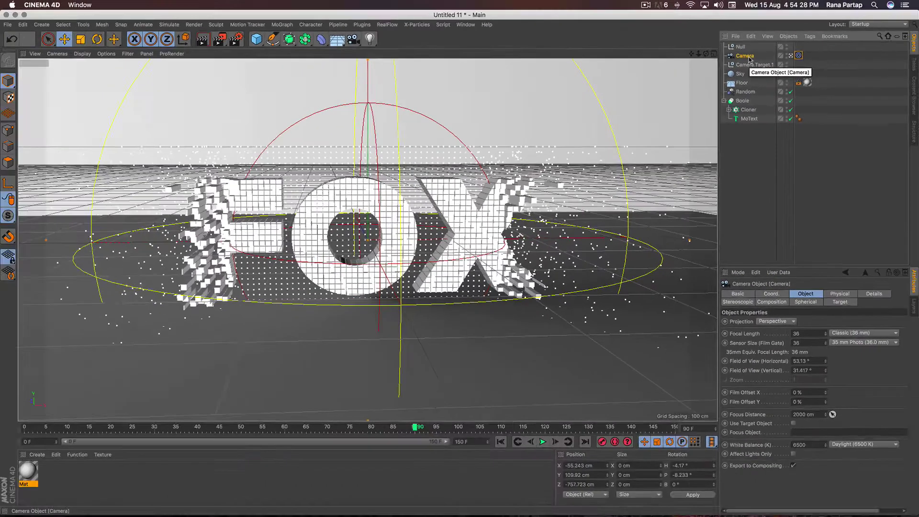
pyautogui.scroll(5, 397, 247)
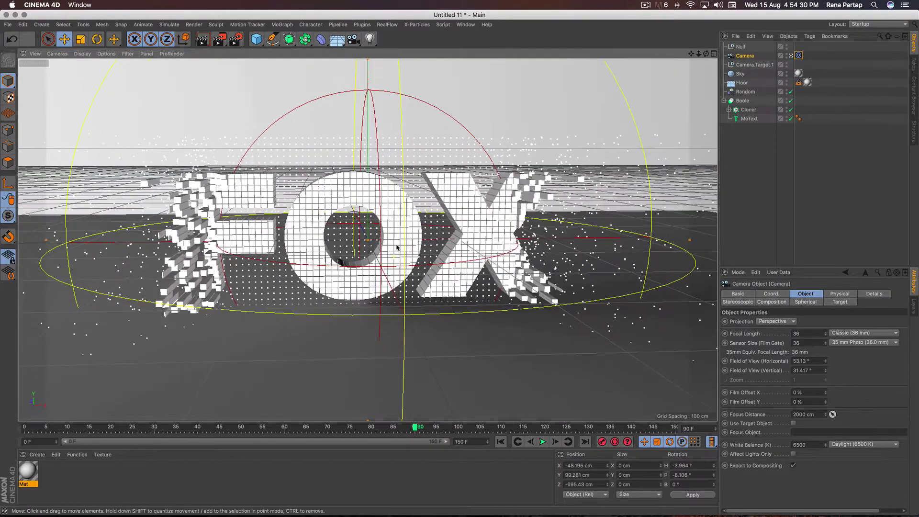
pyautogui.keyDown('alt'); pyautogui.moveTo(402, 257); pyautogui.dragTo(399, 252); pyautogui.keyUp('alt')
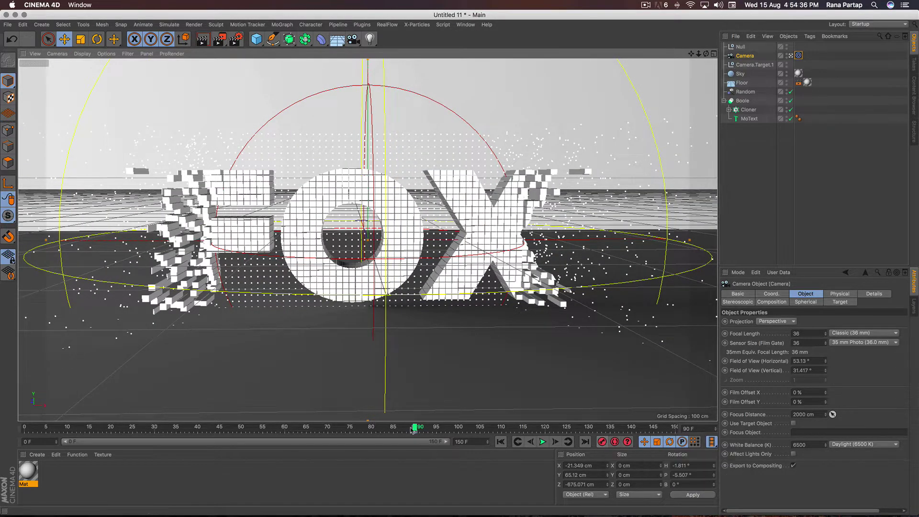
# Step: At frame 0, move the camera back and around to an angled side view of the scattered cubes and keyframe it
pyautogui.moveTo(117, 431); pyautogui.dragTo(24, 427)
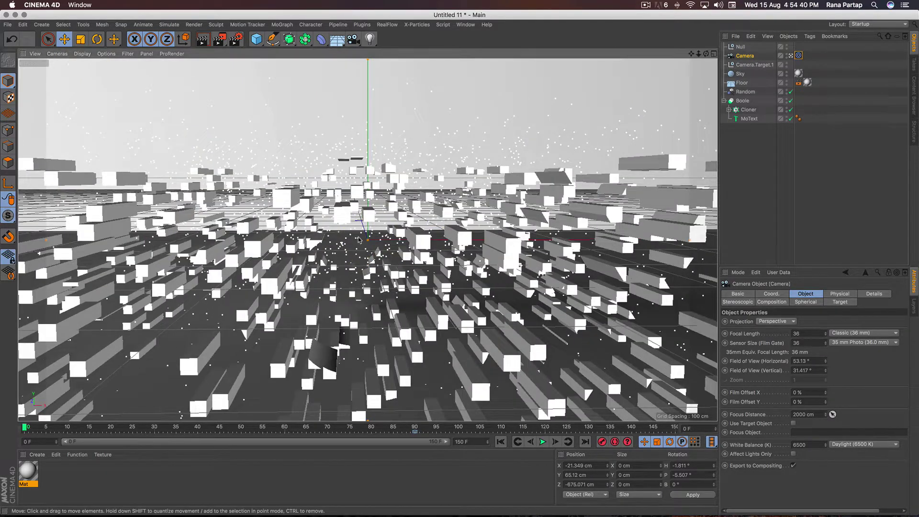
pyautogui.scroll(4, 342, 250)
pyautogui.scroll(-10, 342, 250)
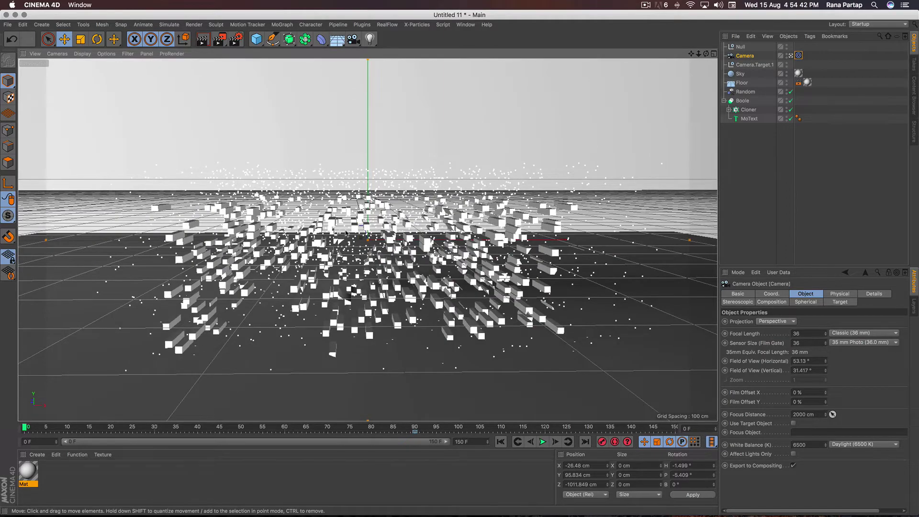
pyautogui.moveTo(346, 233)
pyautogui.keyDown('alt'); pyautogui.mouseDown()
pyautogui.moveTo(464, 254)
pyautogui.moveTo(401, 246)
pyautogui.mouseUp(); pyautogui.keyUp('alt')
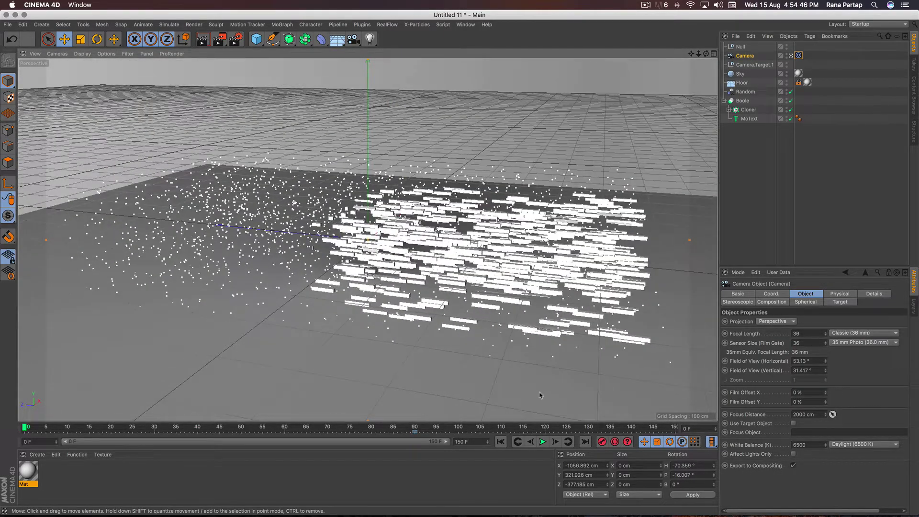
# Step: Play the camera animation, render a preview of frame 79, and replay the animation from the start
pyautogui.click(543, 443)
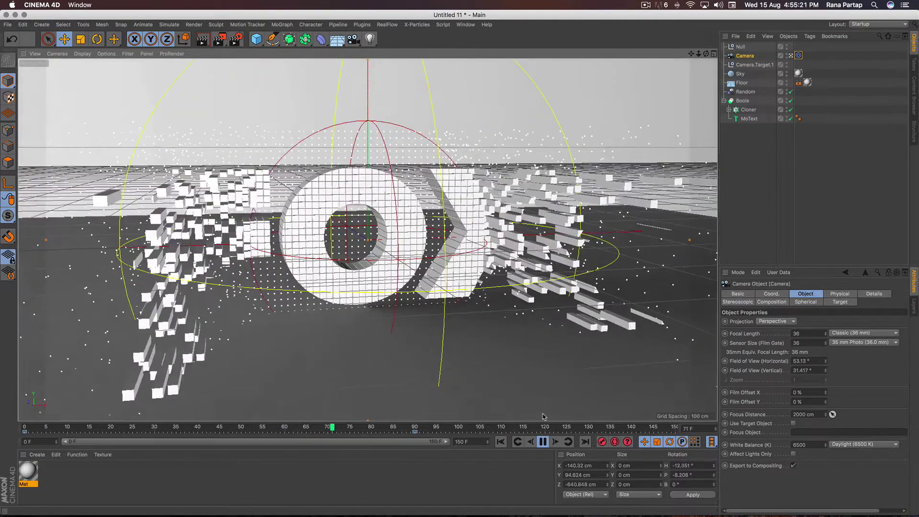
pyautogui.click(543, 442)
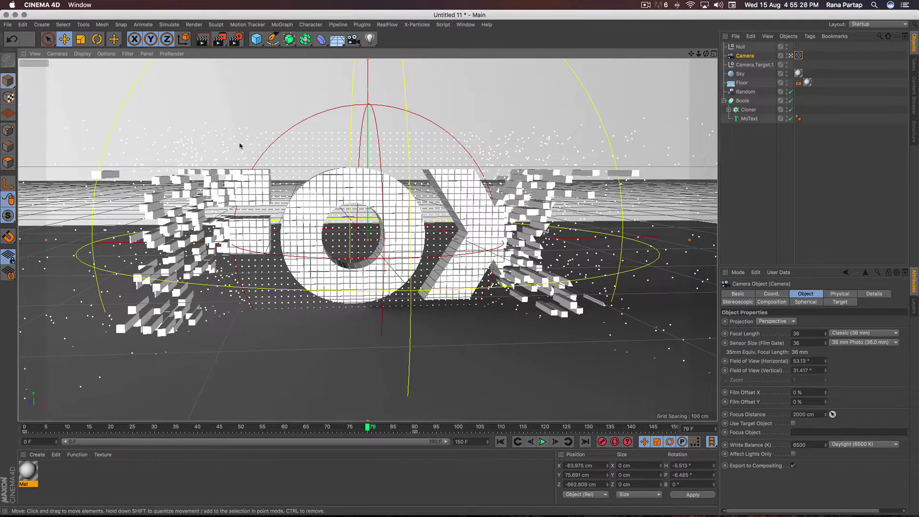
pyautogui.click(202, 39)
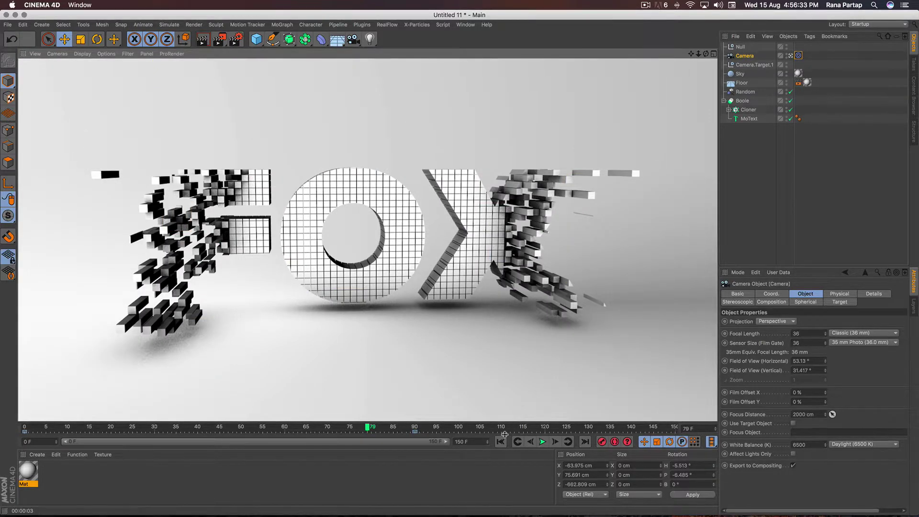
pyautogui.click(500, 441)
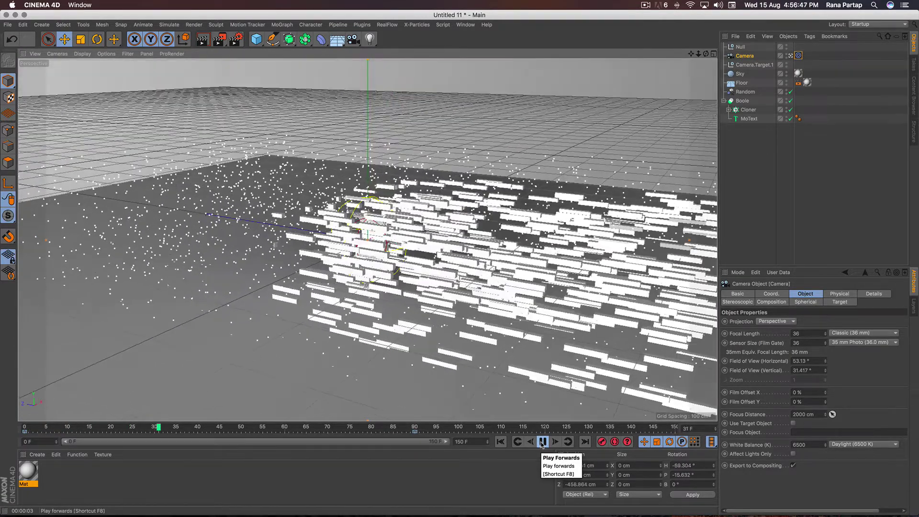
pyautogui.click(542, 442)
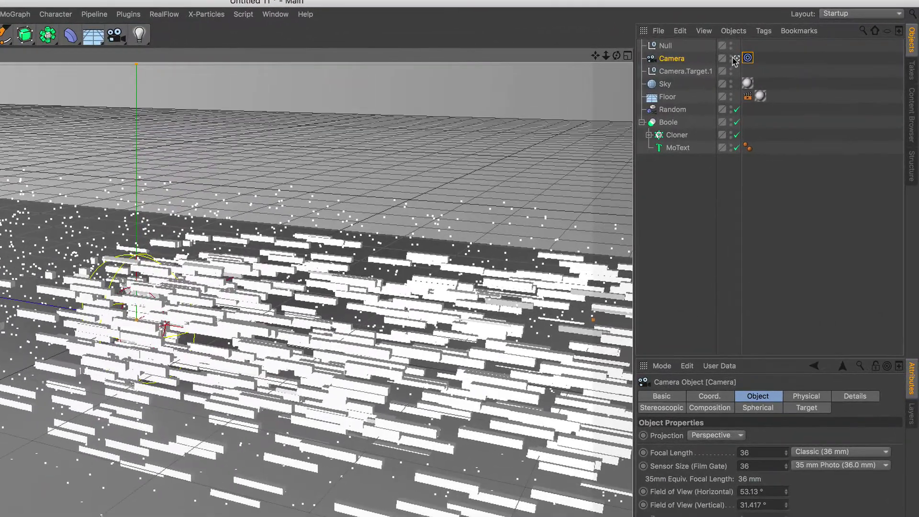
# Step: Leave the camera view and examine how the cubes spread around the text from the side at frame 54
pyautogui.click(791, 56)
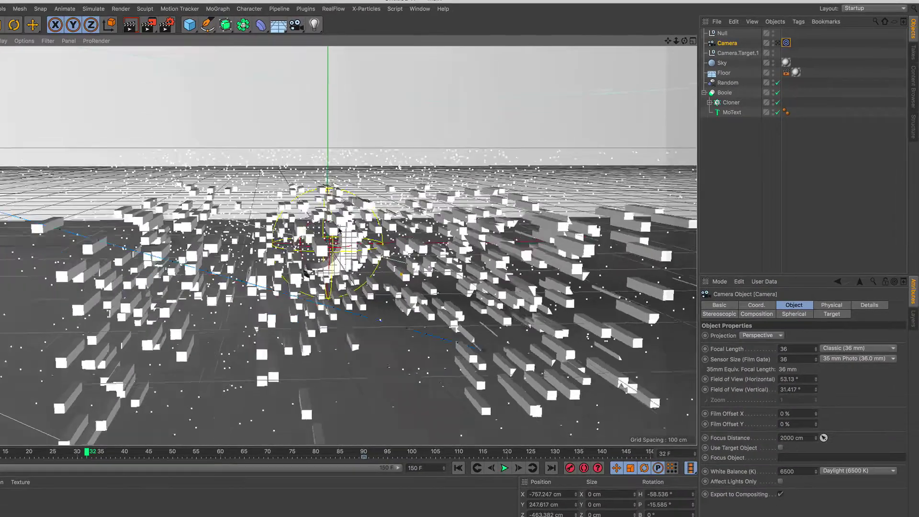
pyautogui.keyDown('alt'); pyautogui.moveTo(20, 304); pyautogui.dragTo(300, 324); pyautogui.keyUp('alt')
pyautogui.moveTo(219, 233)
pyautogui.keyDown('alt'); pyautogui.mouseDown()
pyautogui.moveTo(277, 234)
pyautogui.moveTo(304, 247)
pyautogui.moveTo(287, 259)
pyautogui.mouseUp(); pyautogui.keyUp('alt')
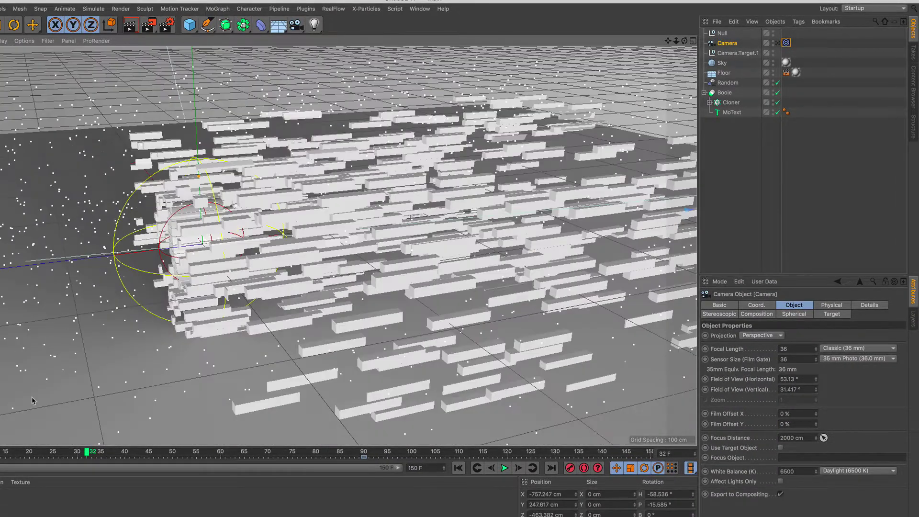
pyautogui.moveTo(126, 455); pyautogui.dragTo(187, 457)
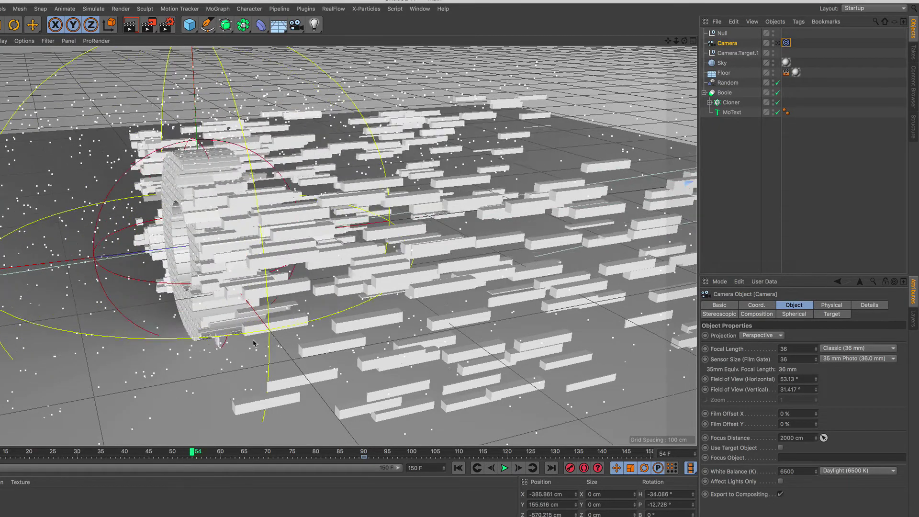
pyautogui.keyDown('alt'); pyautogui.moveTo(276, 332); pyautogui.dragTo(192, 331); pyautogui.keyUp('alt')
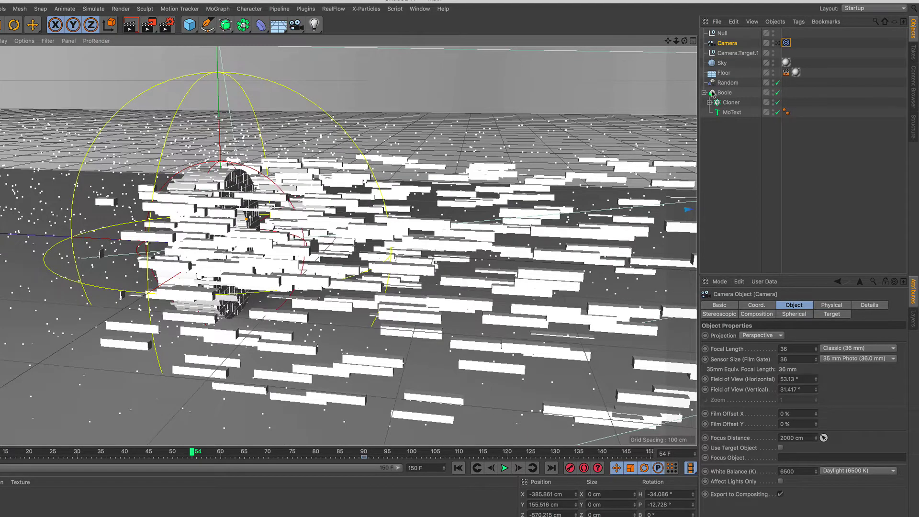
# Step: Set the Random effector's Maximum to 0 %
pyautogui.click(728, 83)
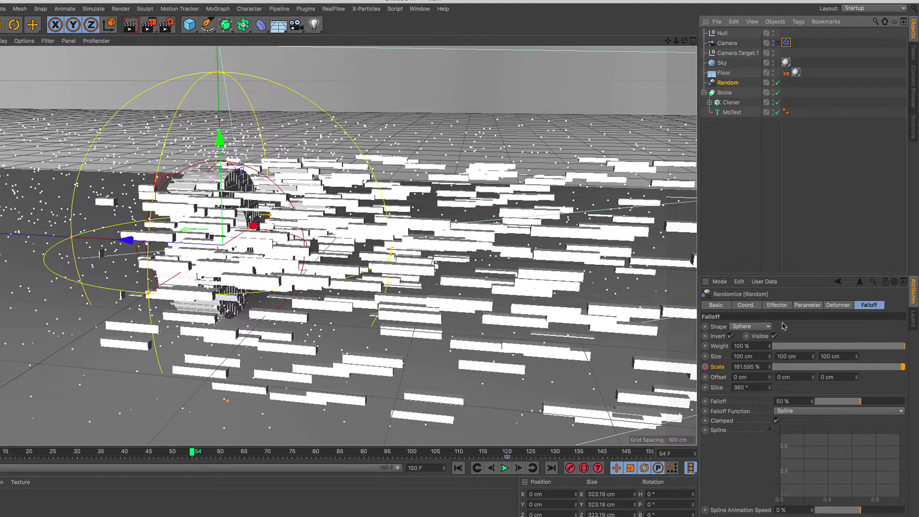
pyautogui.click(778, 305)
pyautogui.moveTo(761, 356); pyautogui.dragTo(710, 356)
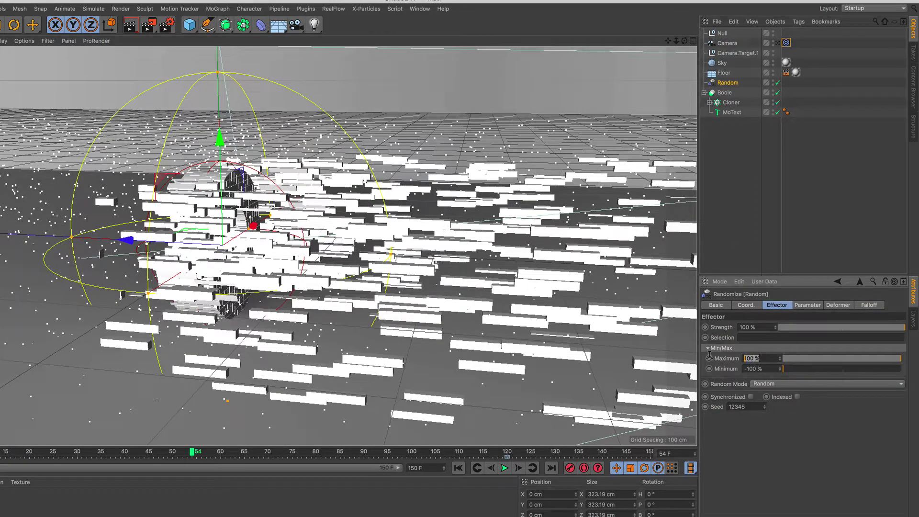
pyautogui.press('BackSpace')
pyautogui.write('0')
pyautogui.press('Return')
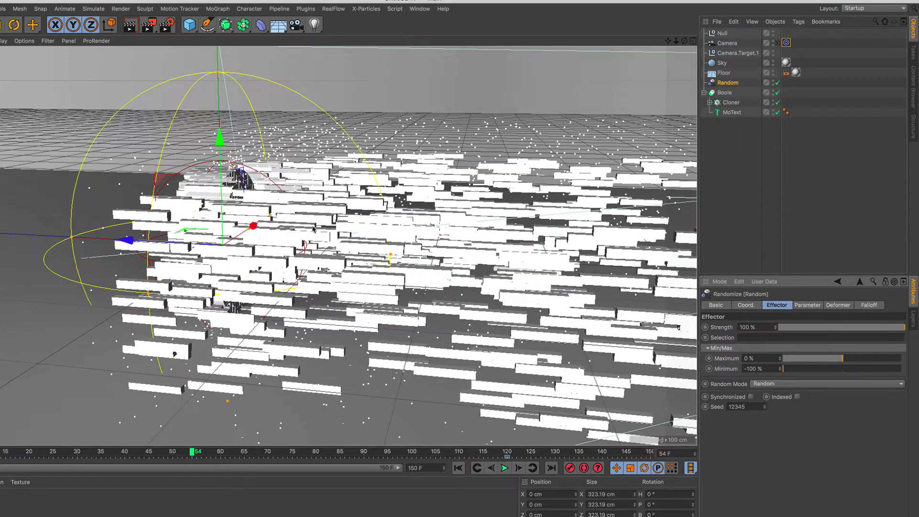
# Step: Replay the animation through the camera from the start to frame 72 and render a preview of that frame
pyautogui.scroll(-2, 313, 229)
pyautogui.keyDown('alt'); pyautogui.moveTo(383, 253); pyautogui.dragTo(271, 254); pyautogui.keyUp('alt')
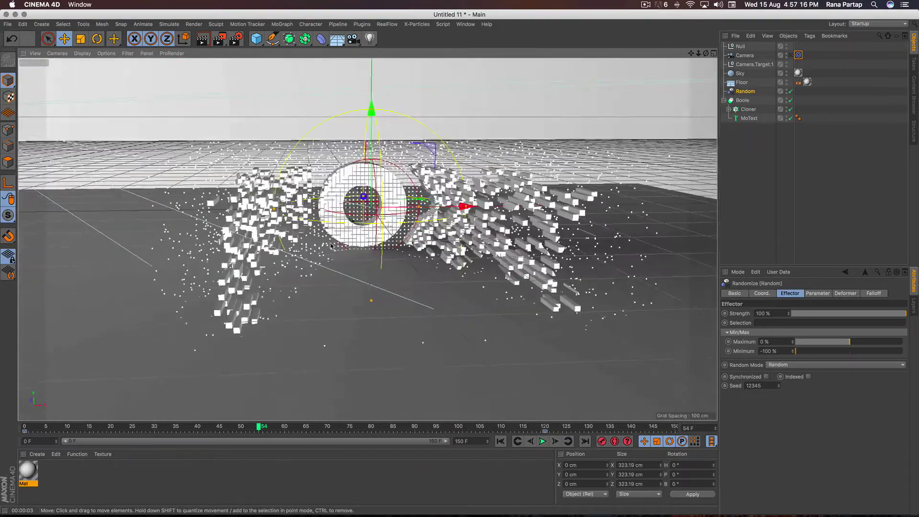
pyautogui.click(791, 56)
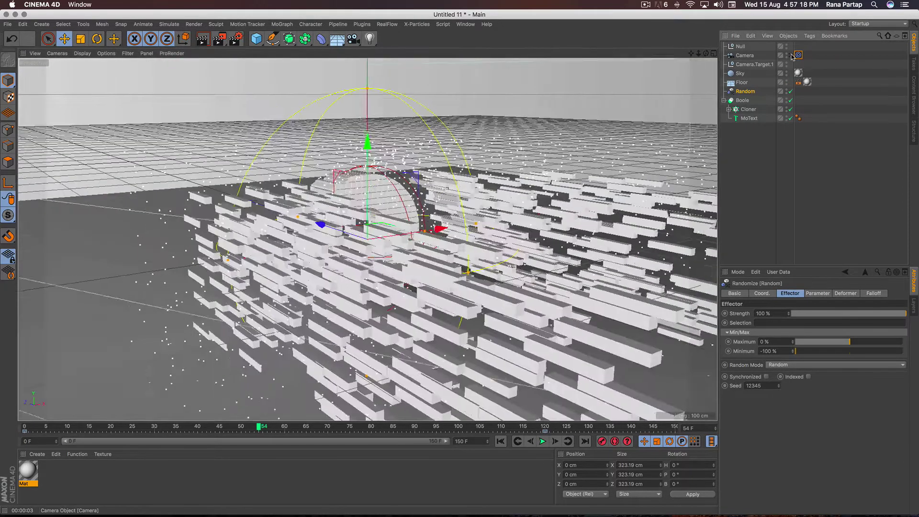
pyautogui.click(501, 441)
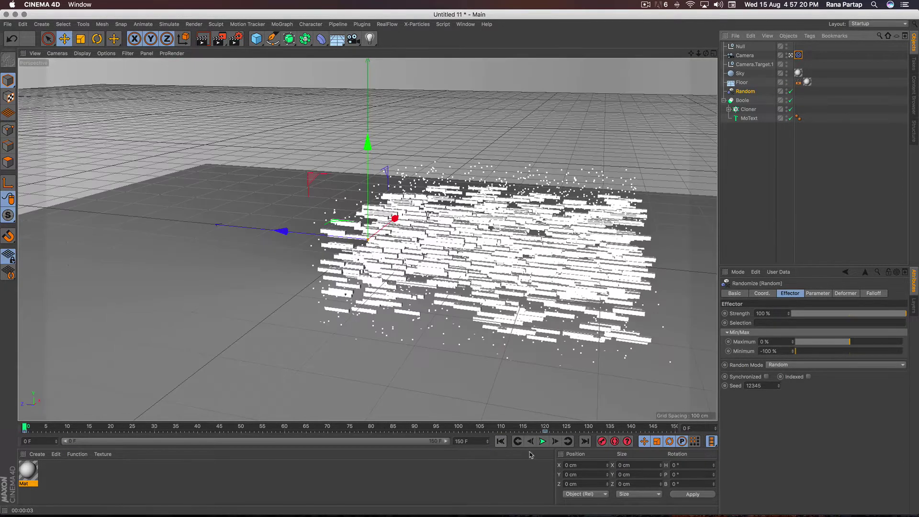
pyautogui.click(542, 442)
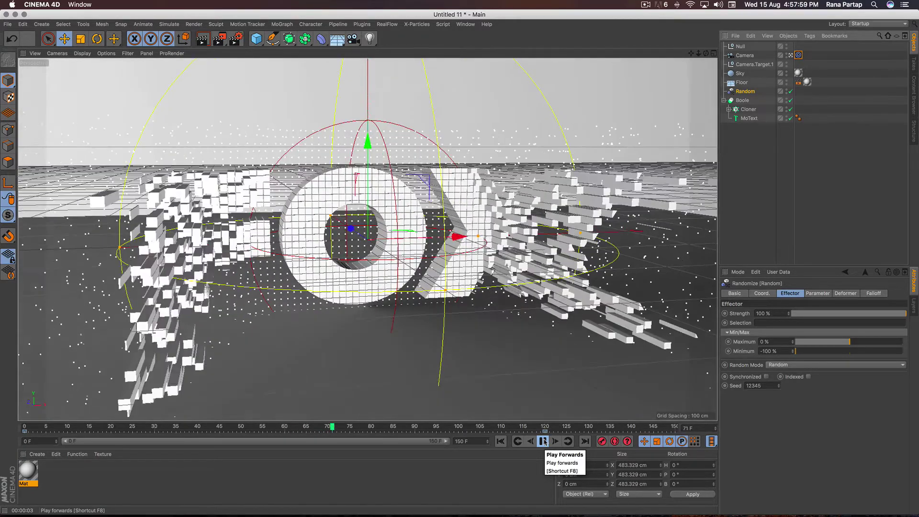
pyautogui.click(543, 442)
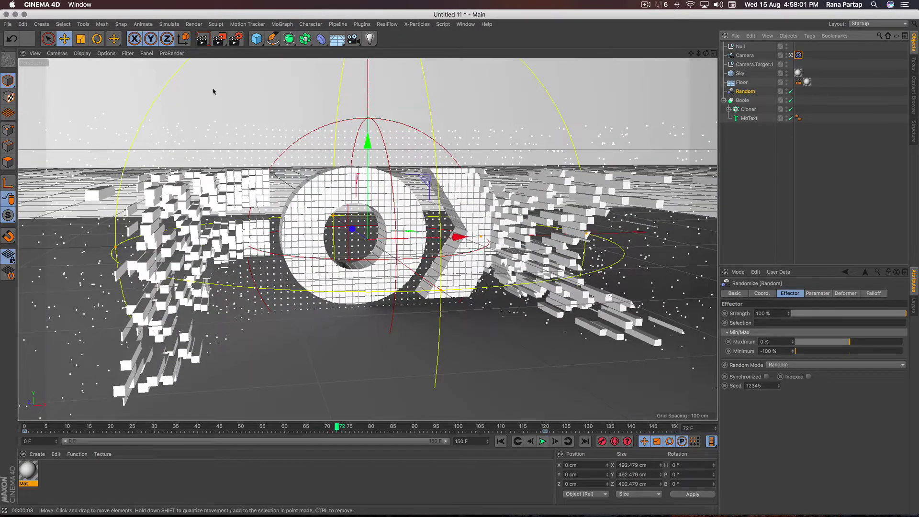
pyautogui.hotkey('ctrl', 'r')
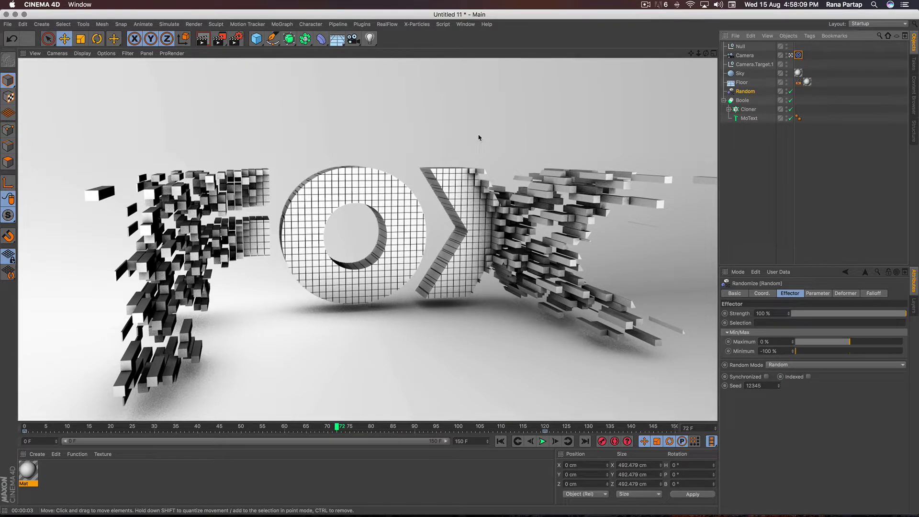
# Step: Set the render output to the Film/Video preset HDTV 1080 25
pyautogui.click(236, 38)
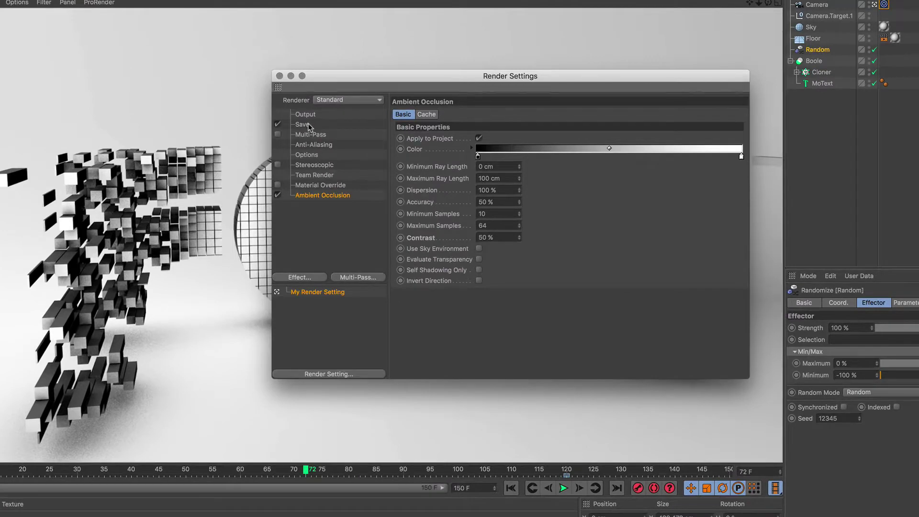
pyautogui.click(306, 114)
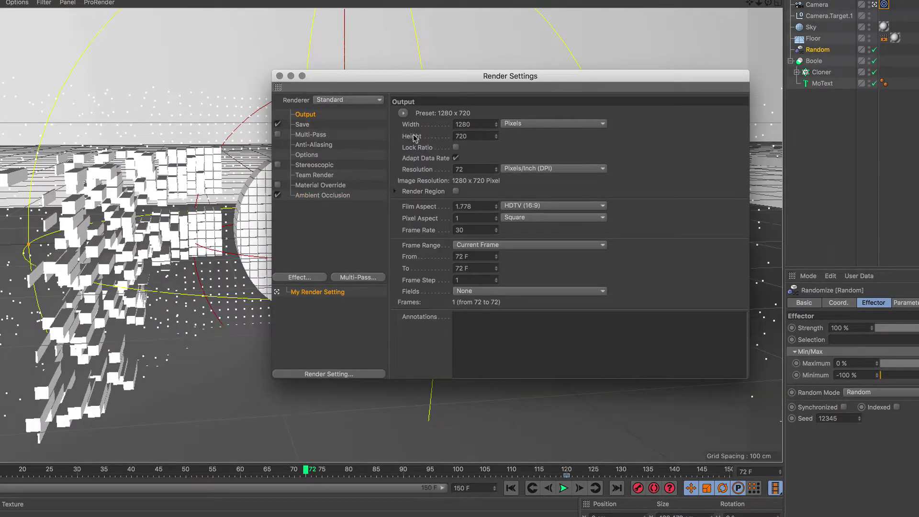
pyautogui.click(403, 114)
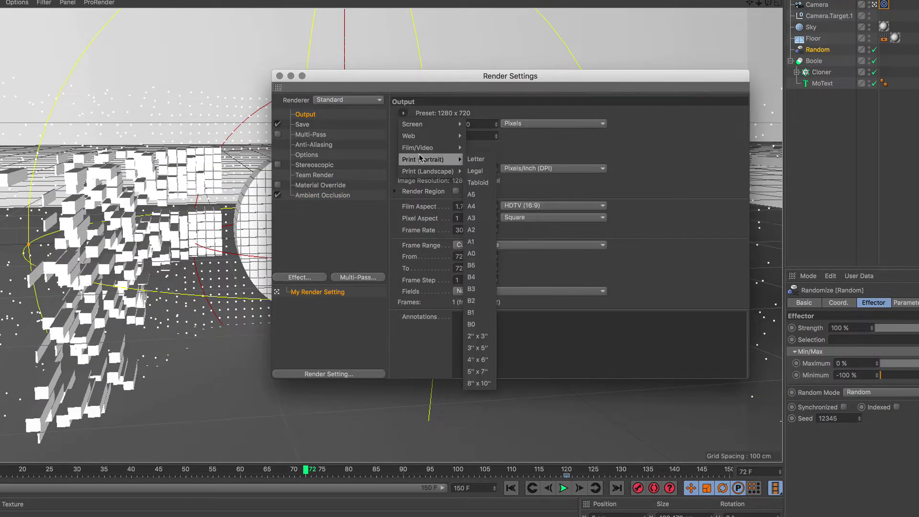
pyautogui.moveTo(417, 148)
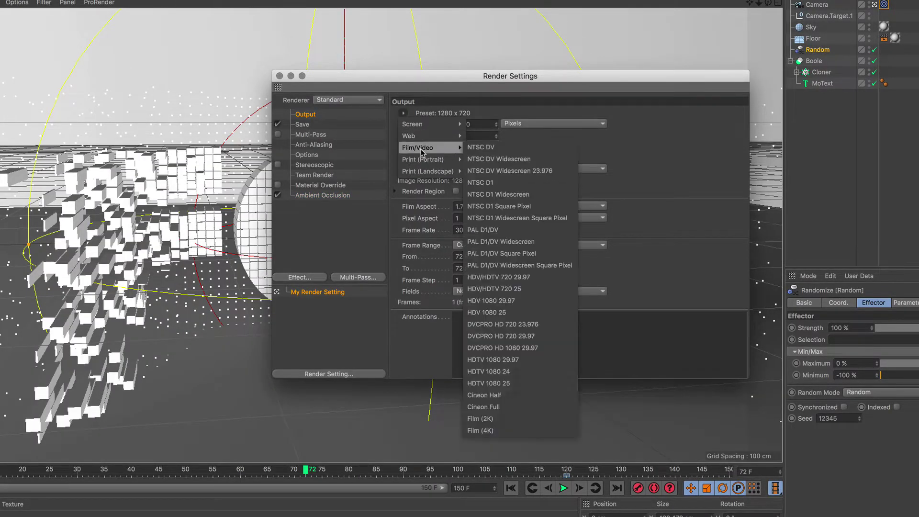
pyautogui.click(530, 382)
# Step: Set the render save format to MP4 and the output file to BLEND TEXT on the Desktop
pyautogui.click(303, 126)
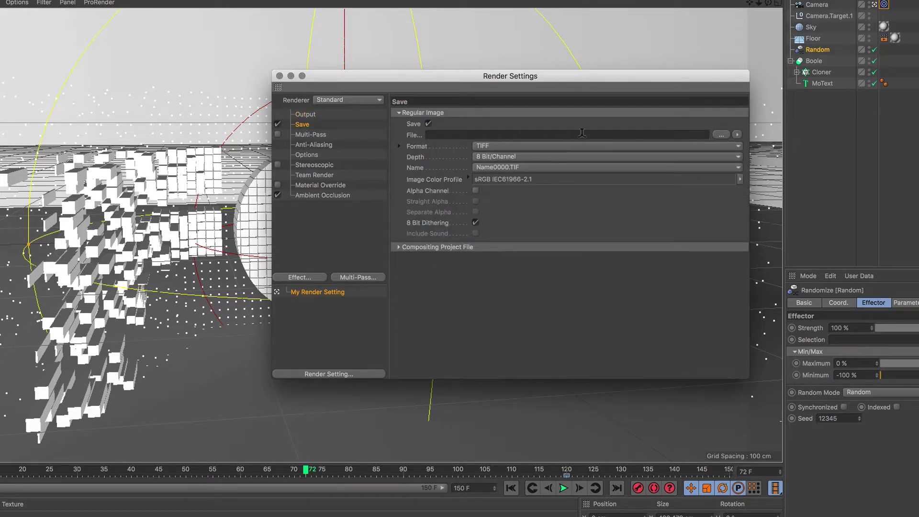
pyautogui.click(530, 148)
pyautogui.click(521, 351)
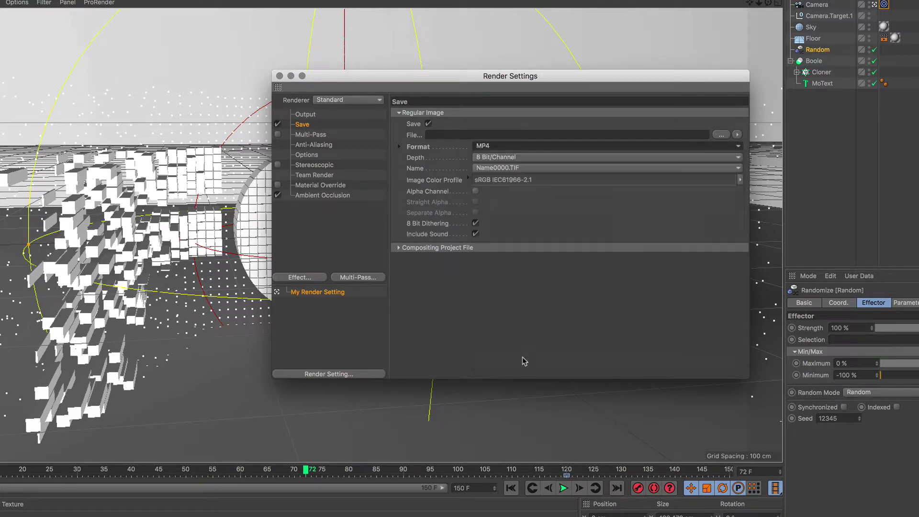
pyautogui.click(721, 135)
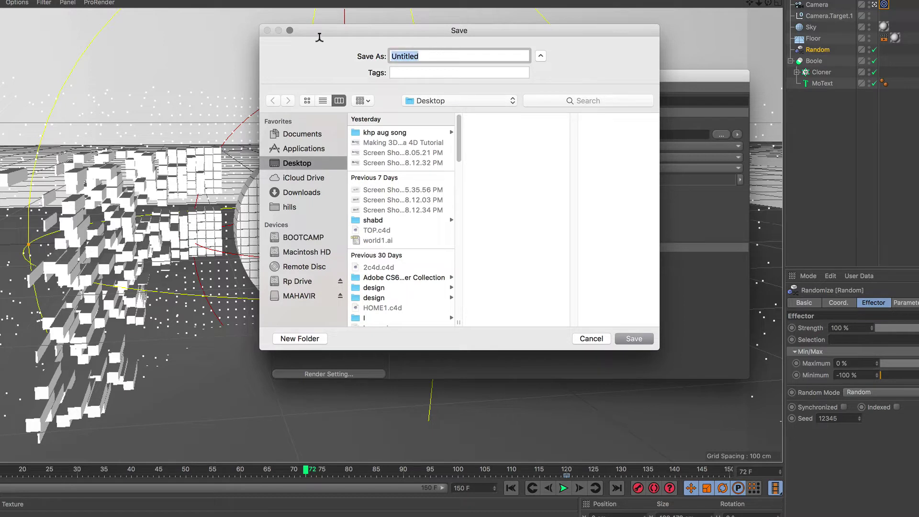
pyautogui.write('BLEND TEXT')
pyautogui.click(636, 338)
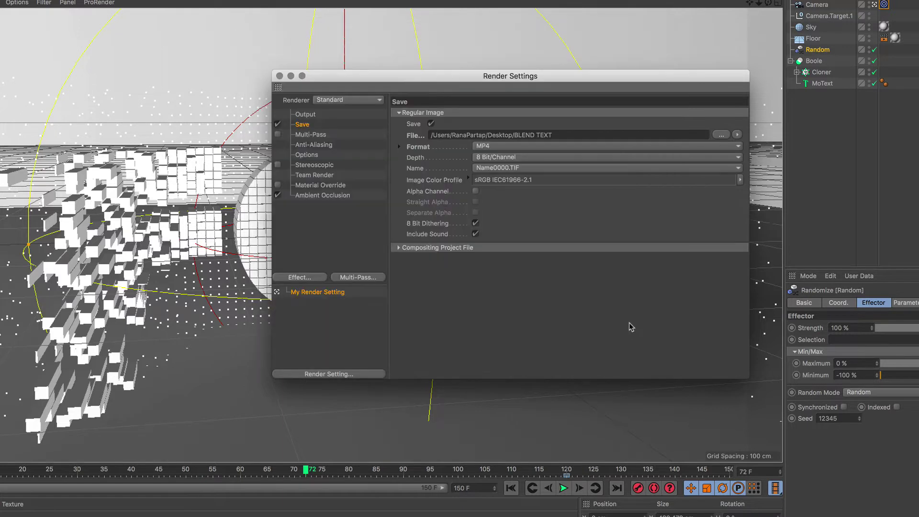
# Step: Test-render frame 72 in the Picture Viewer with Frame Range set to Current Frame, and close the viewer after checking the image
pyautogui.click(306, 115)
pyautogui.click(498, 250)
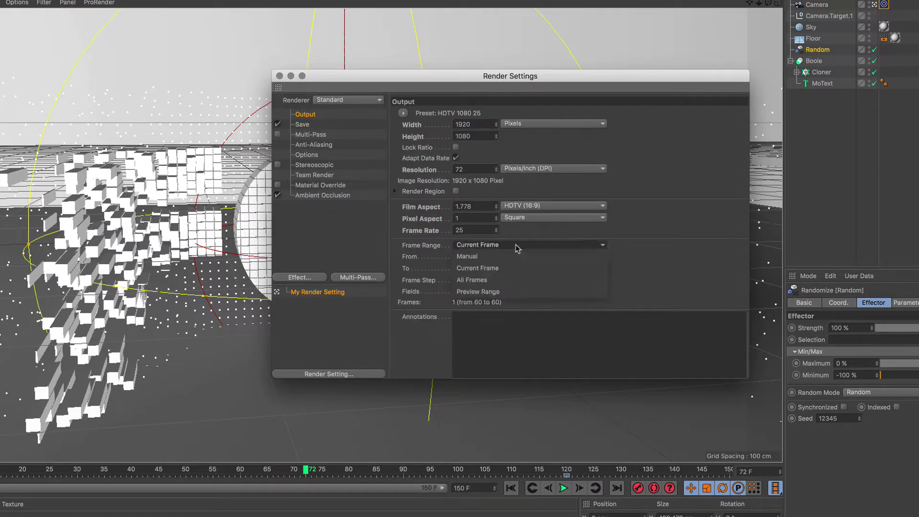
pyautogui.click(535, 269)
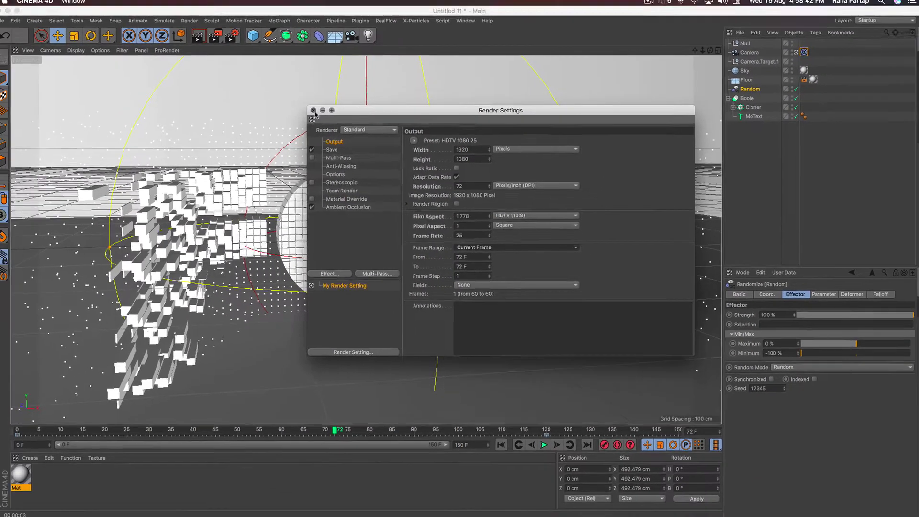
pyautogui.click(279, 76)
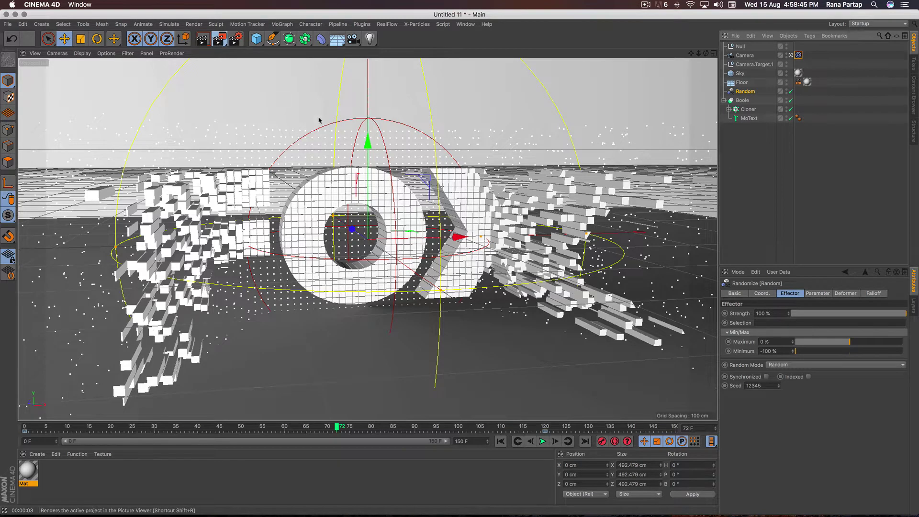
pyautogui.hotkey('shift', 'r')
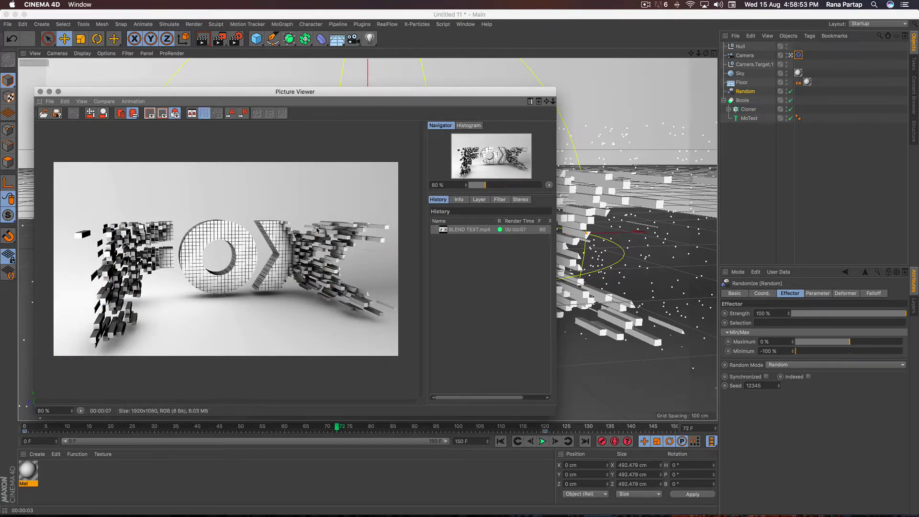
pyautogui.scroll(-1, 270, 290)
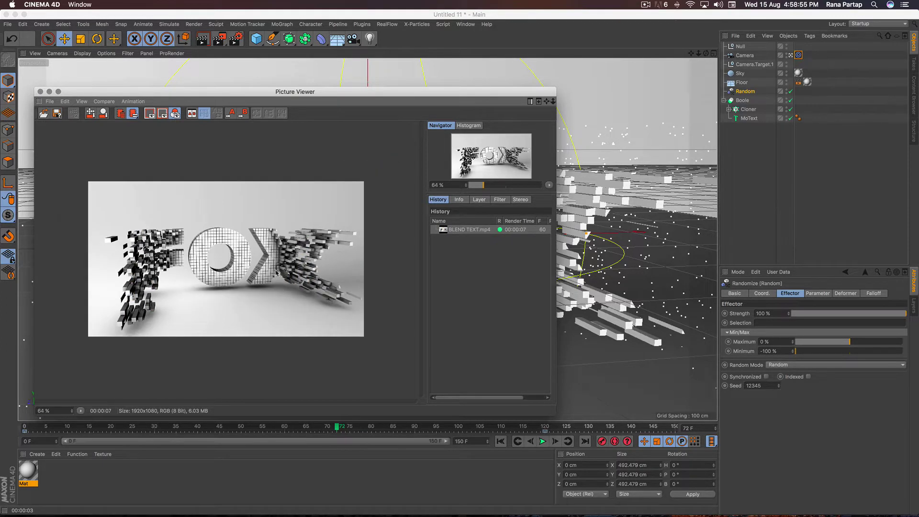
pyautogui.click(40, 92)
# Step: Set the render Frame Range to All Frames and render the animation to the Picture Viewer, overwriting BLEND TEXT.mp4
pyautogui.click(235, 39)
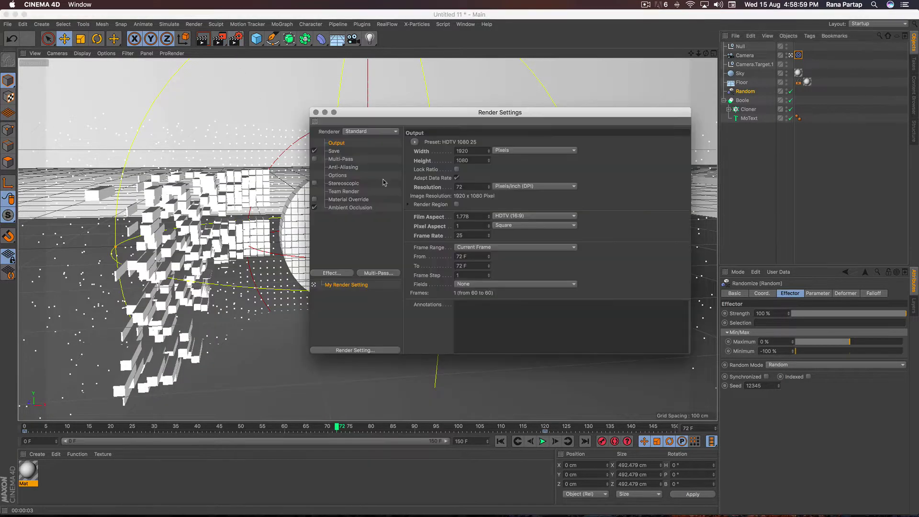
pyautogui.click(515, 247)
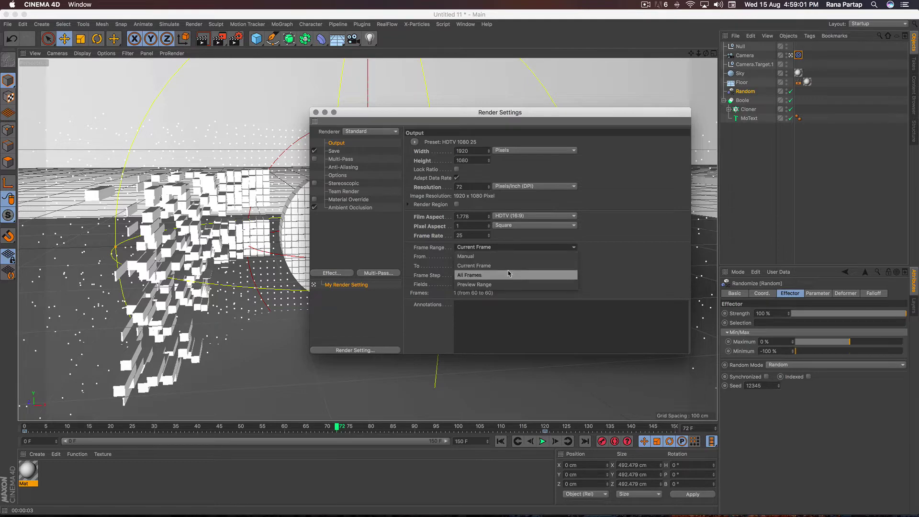
pyautogui.click(509, 274)
pyautogui.click(316, 113)
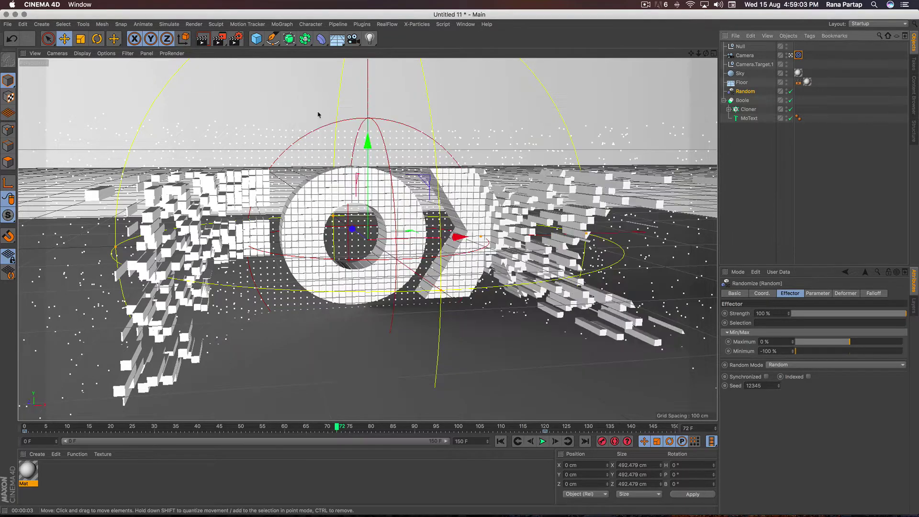
pyautogui.click(219, 38)
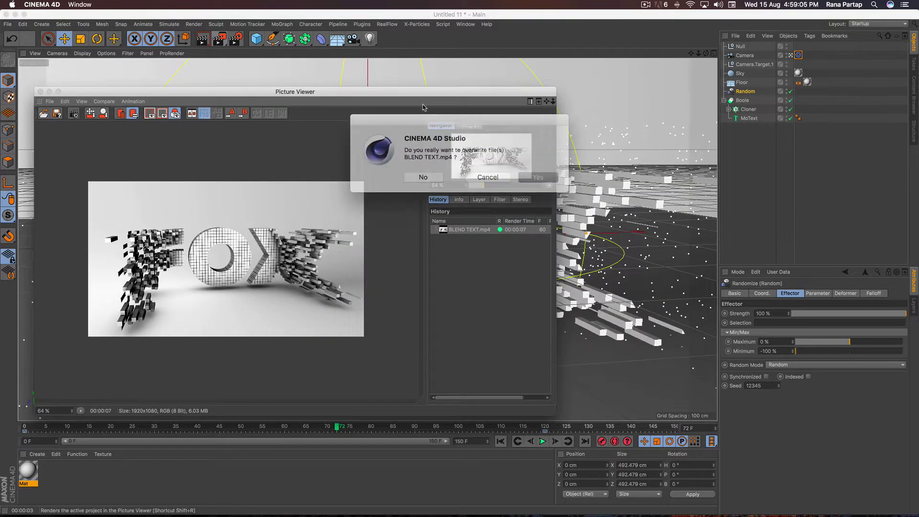
pyautogui.click(529, 173)
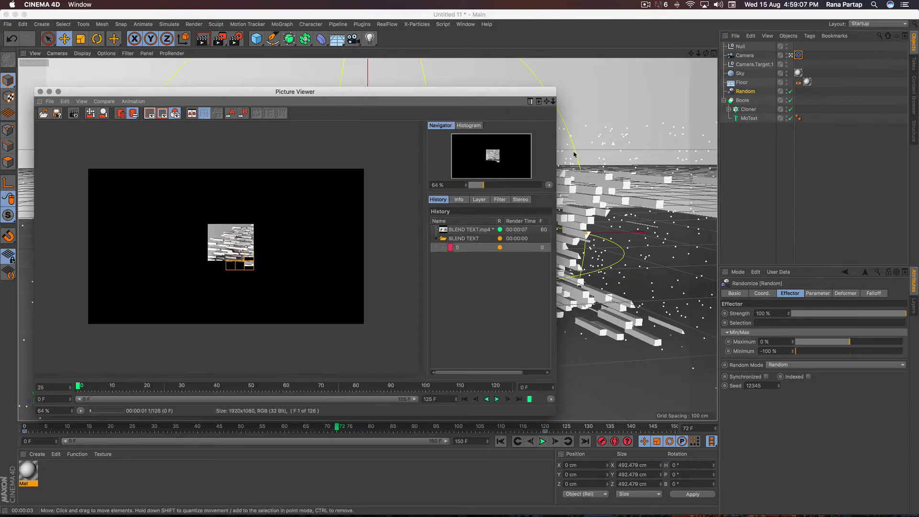